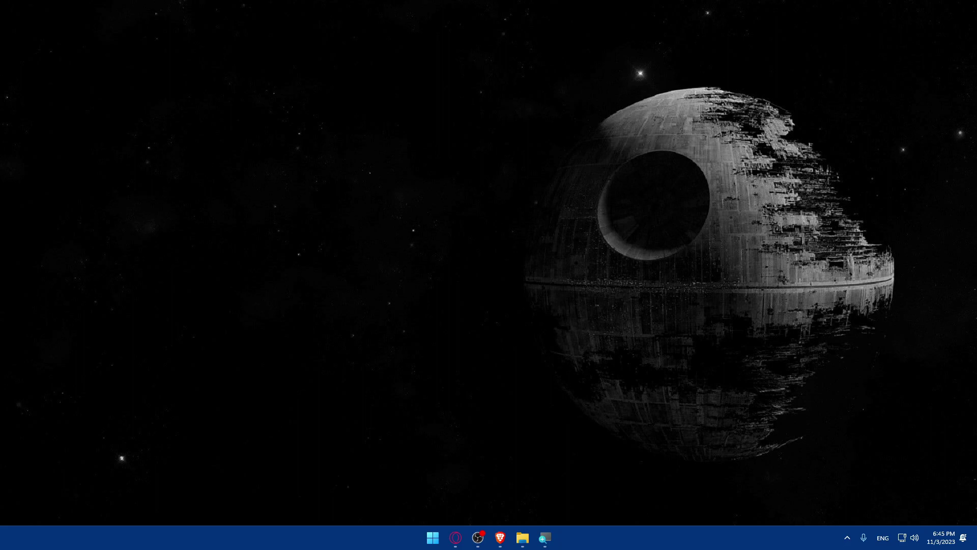
Step: Bring the Brave browser window back to the front
mouse_move(501, 537)
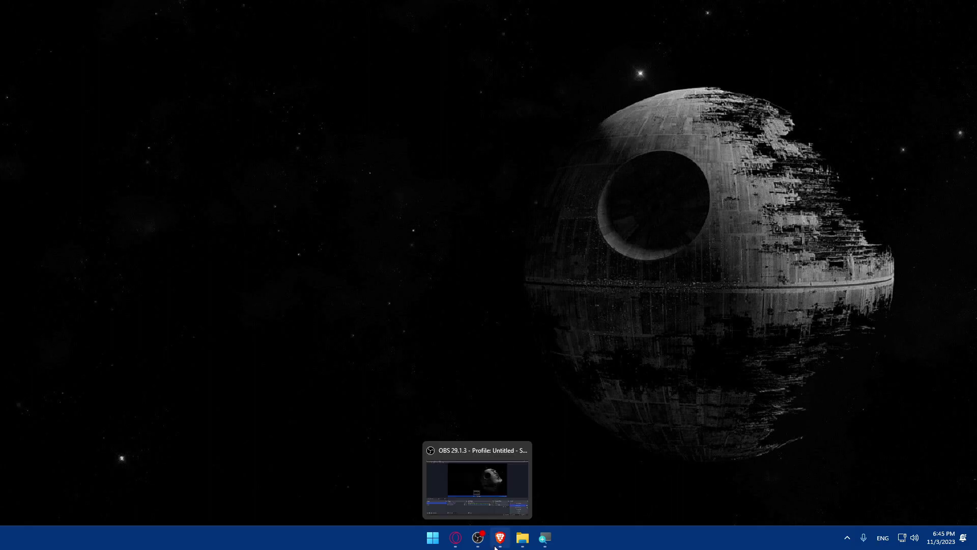
left_click(473, 496)
left_click(501, 540)
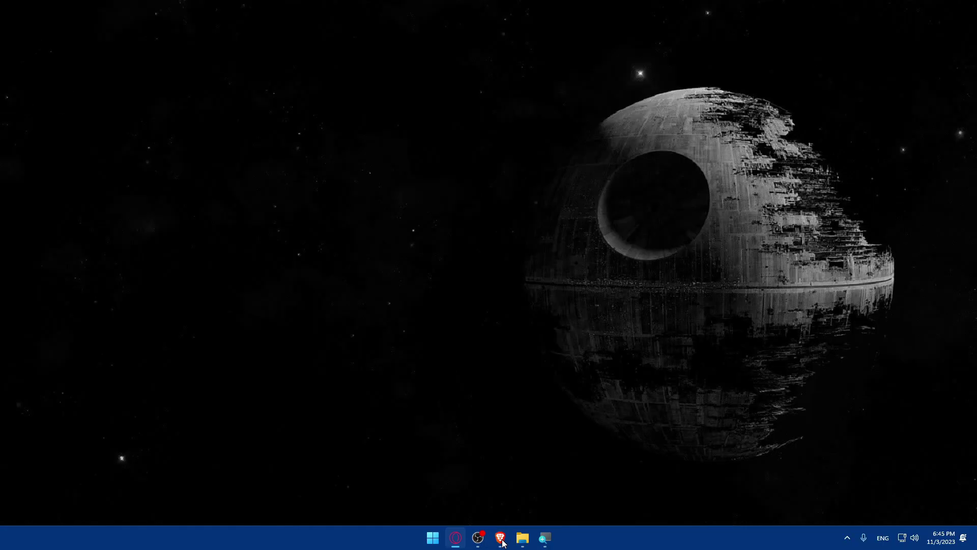
left_click(501, 541)
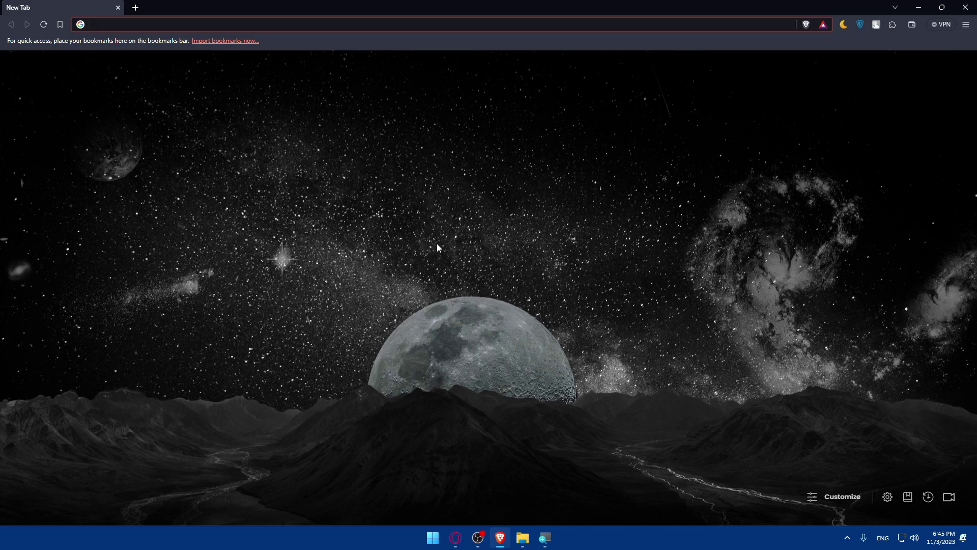
Step: Load stripe.com in the new tab
left_click(160, 28)
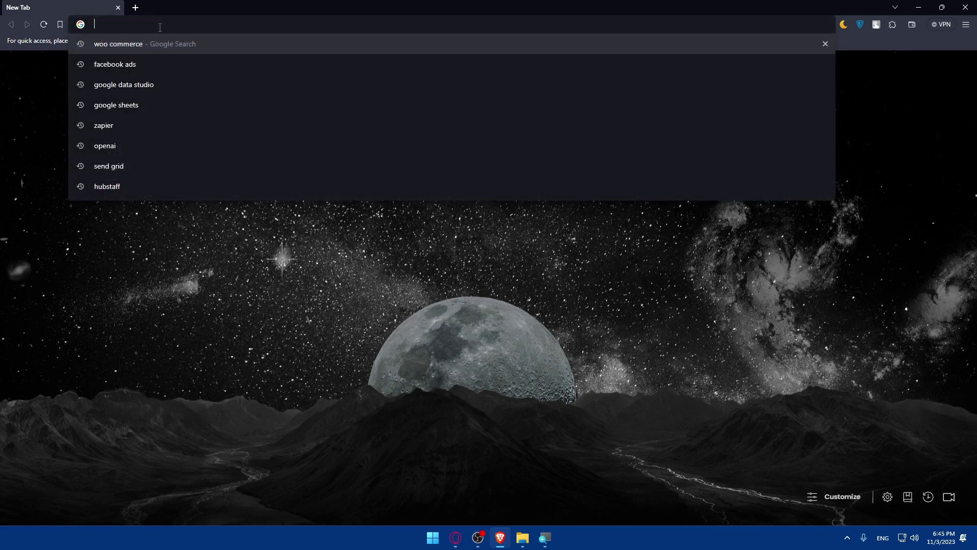
type("stripe")
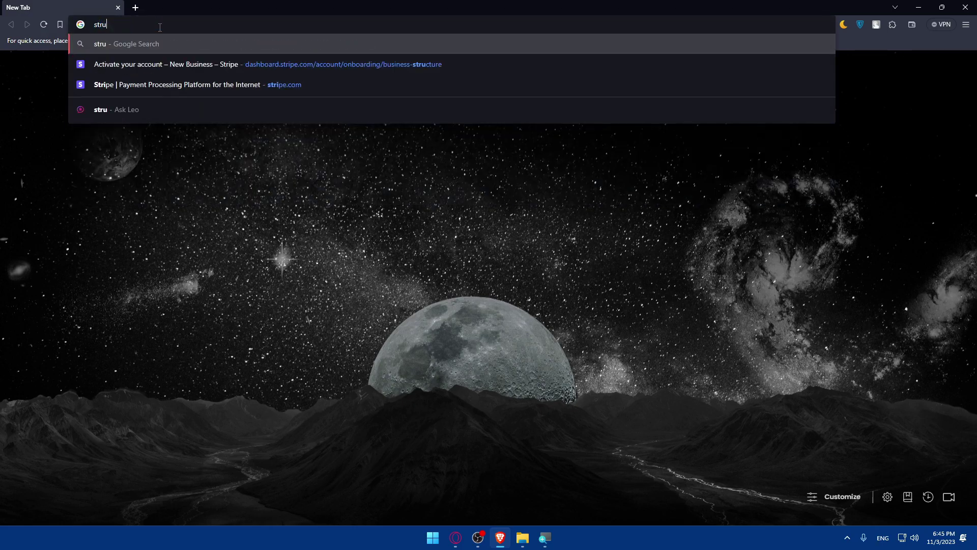
type(".com")
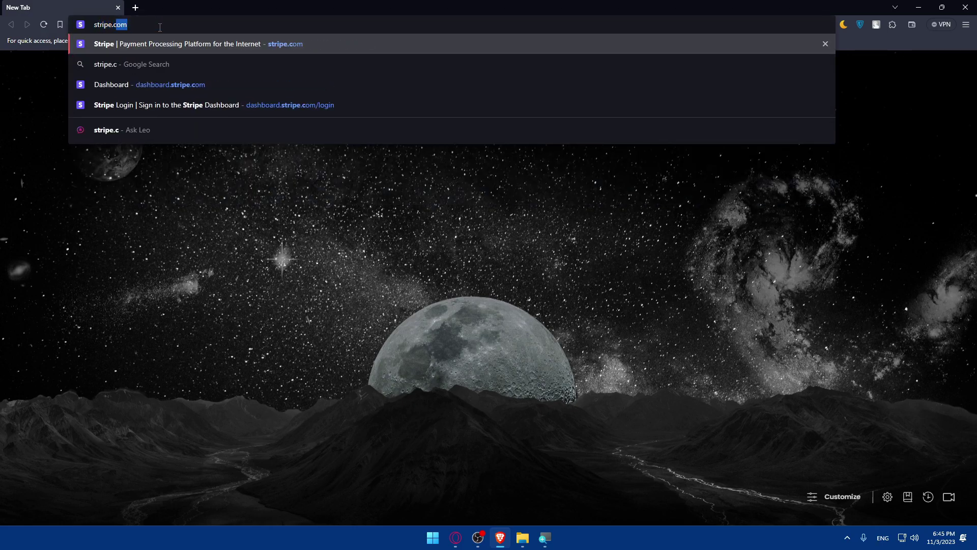
key("Return")
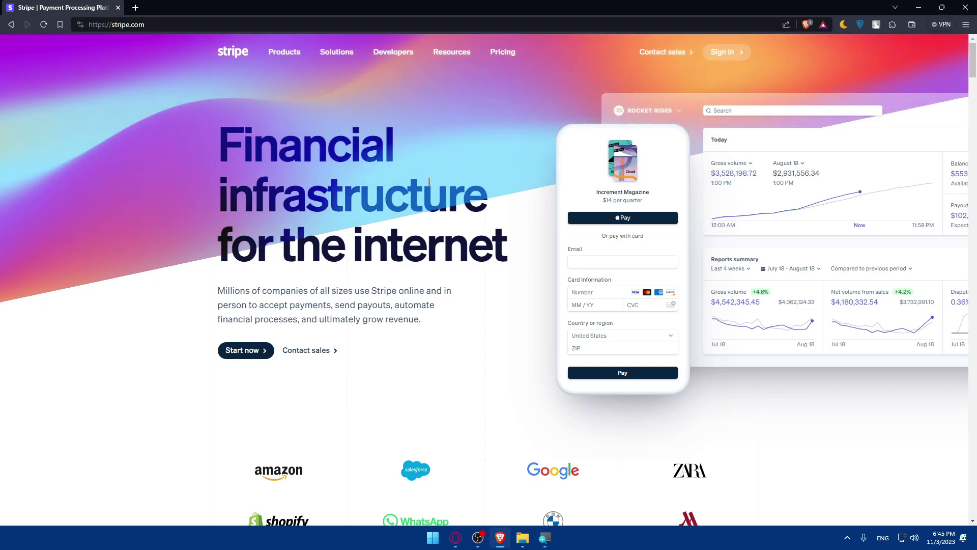
Step: Scroll down through the Stripe home page's product sections and back up
scroll(426, 183, "down", 3)
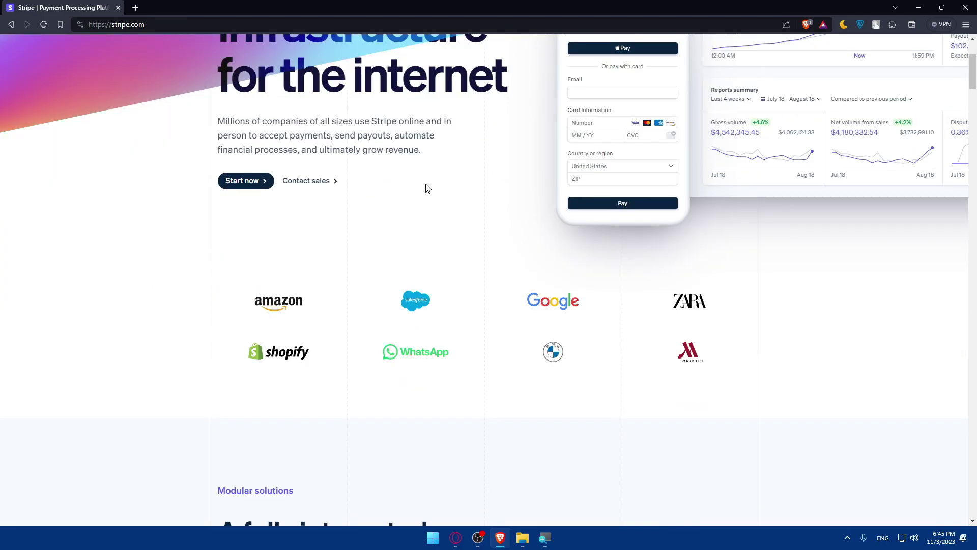
scroll(426, 188, "down", 13)
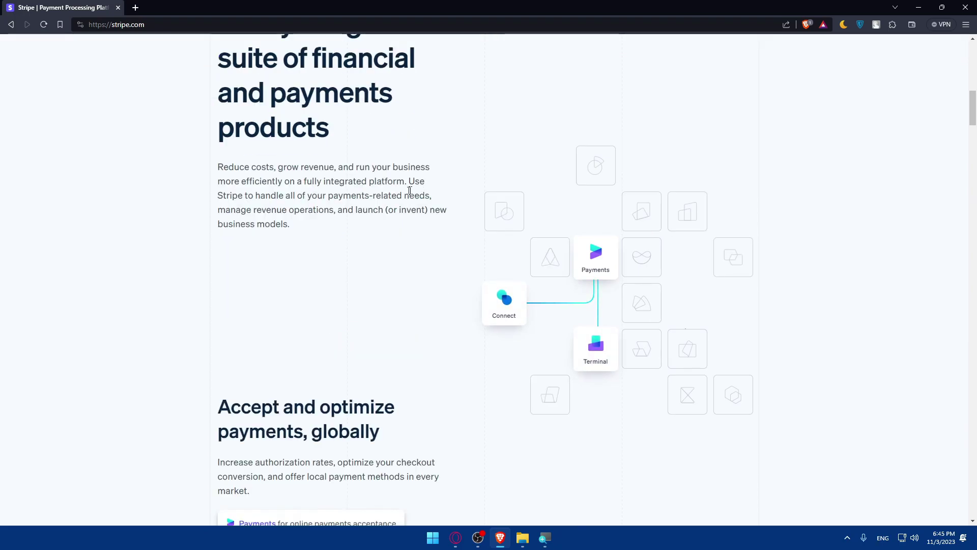
scroll(332, 209, "down", 3)
scroll(331, 209, "down", 6)
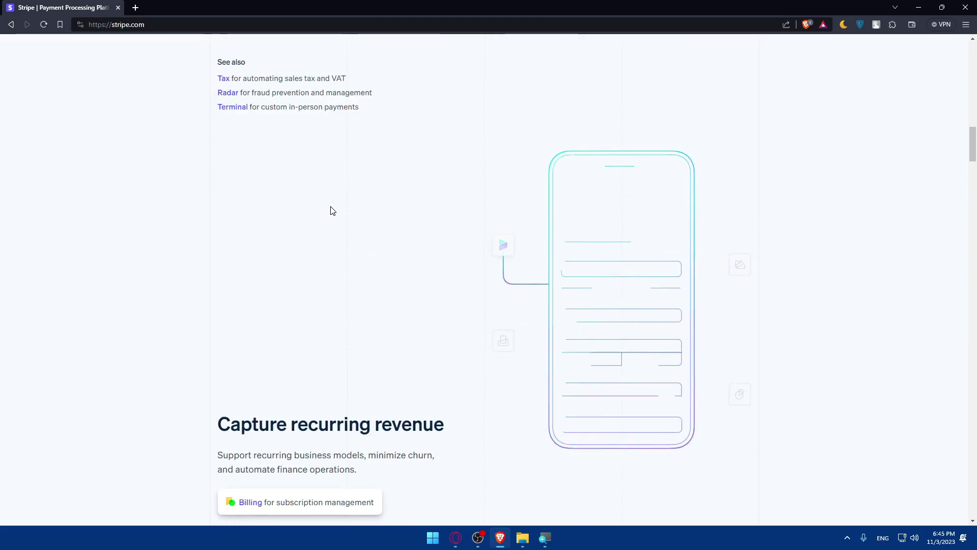
scroll(331, 208, "down", 11)
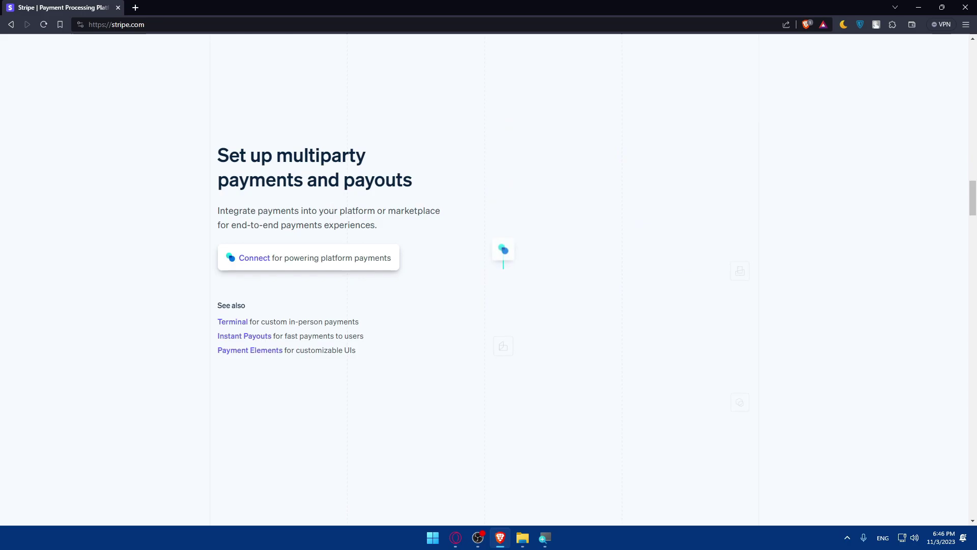
scroll(331, 210, "down", 14)
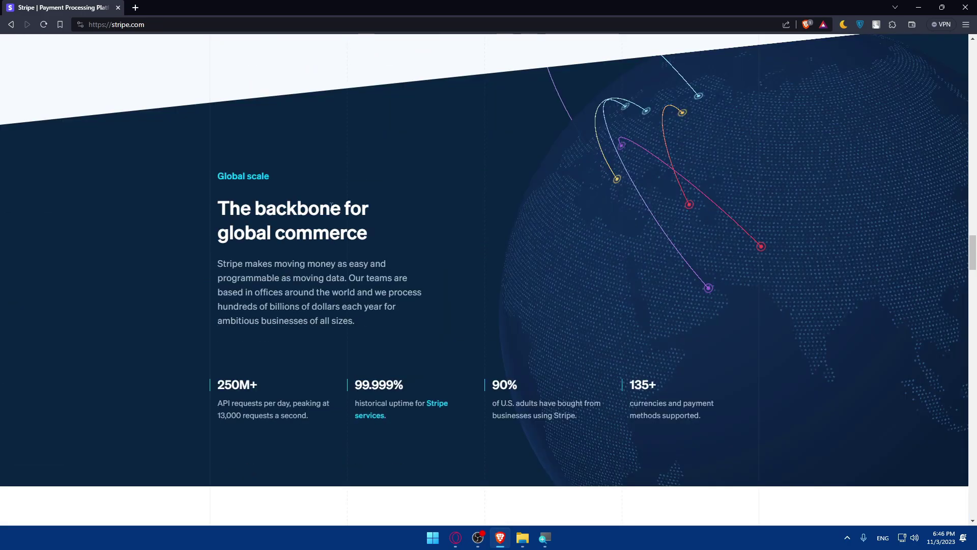
scroll(331, 210, "down", 17)
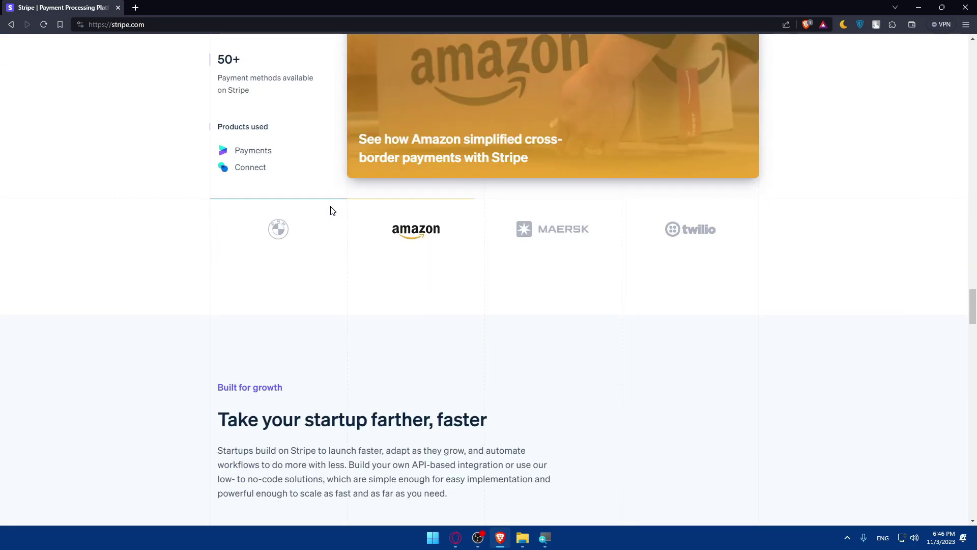
scroll(331, 210, "down", 3)
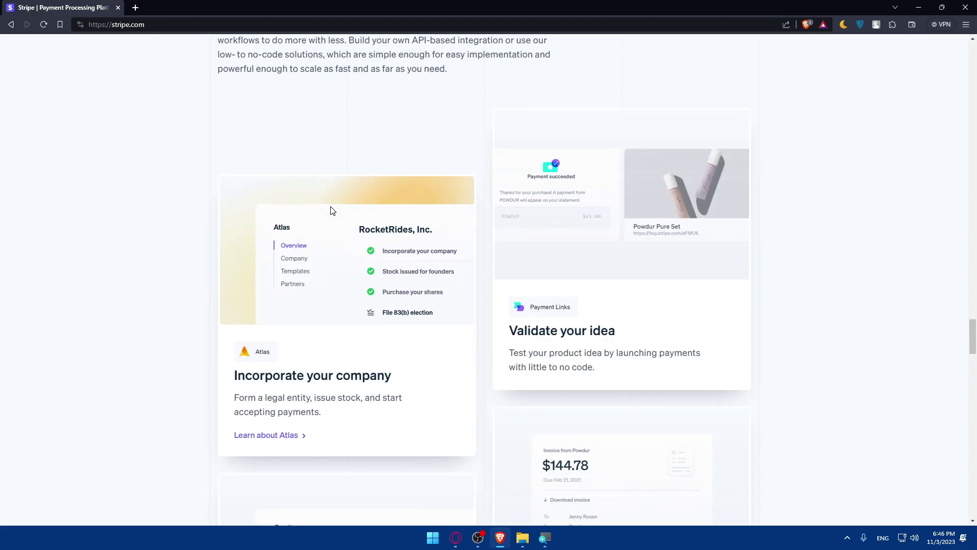
scroll(332, 211, "down", 8)
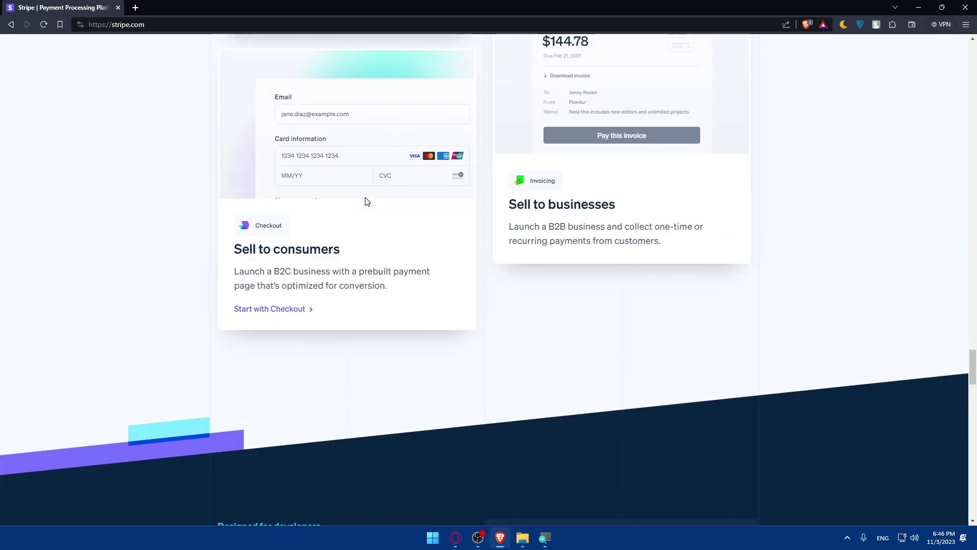
scroll(367, 201, "down", 16)
scroll(367, 202, "up", 20)
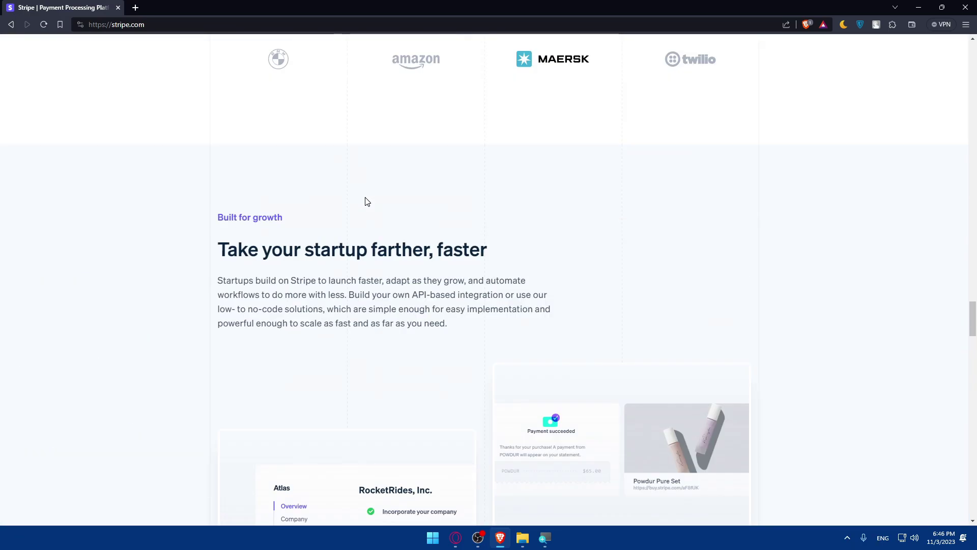
scroll(367, 202, "up", 20)
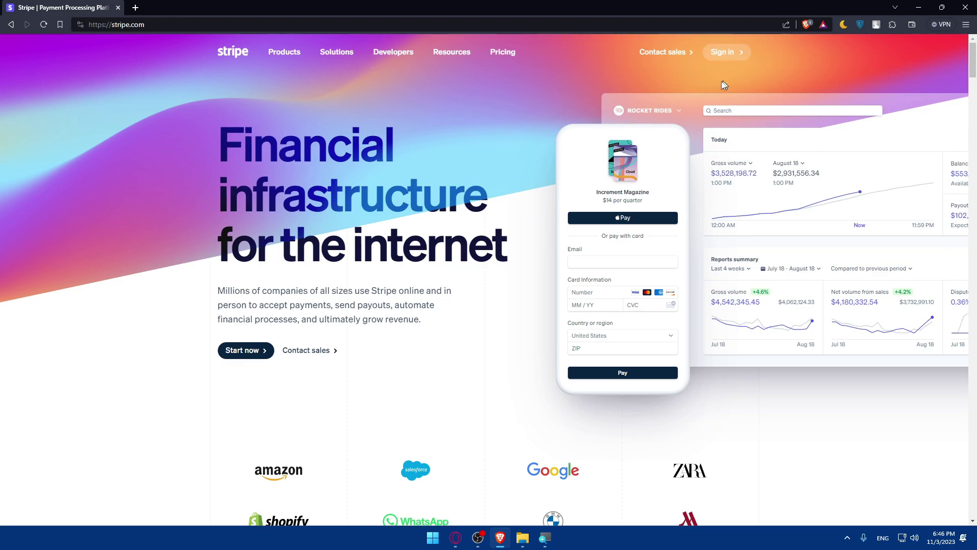
Step: Load the Pricing page, then sign in to reach the Stripe Dashboard's setup checklist
left_click(503, 53)
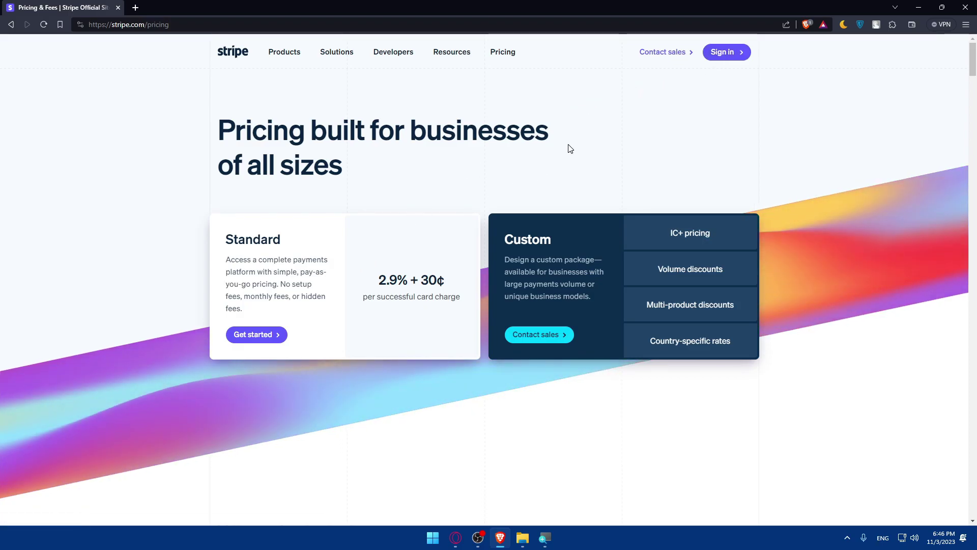
left_click(502, 53)
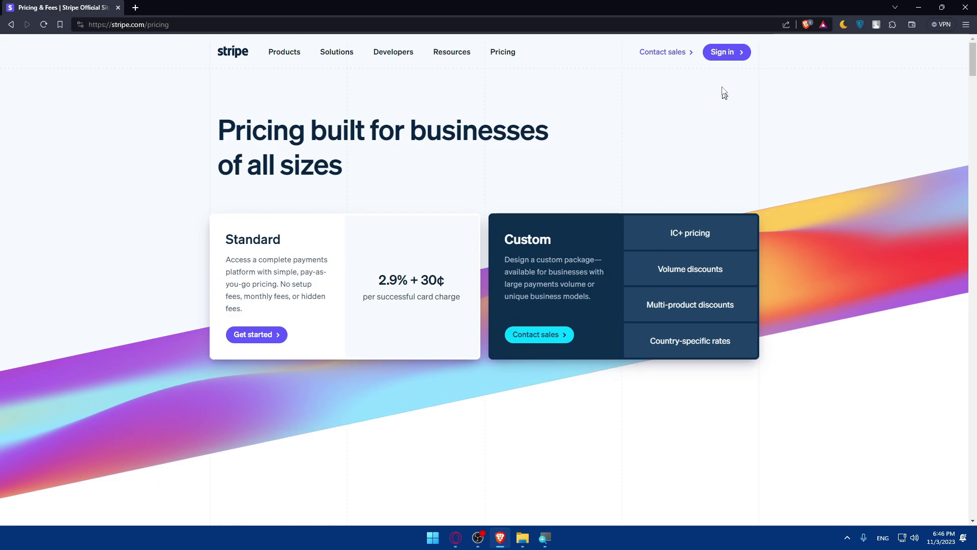
left_click(723, 52)
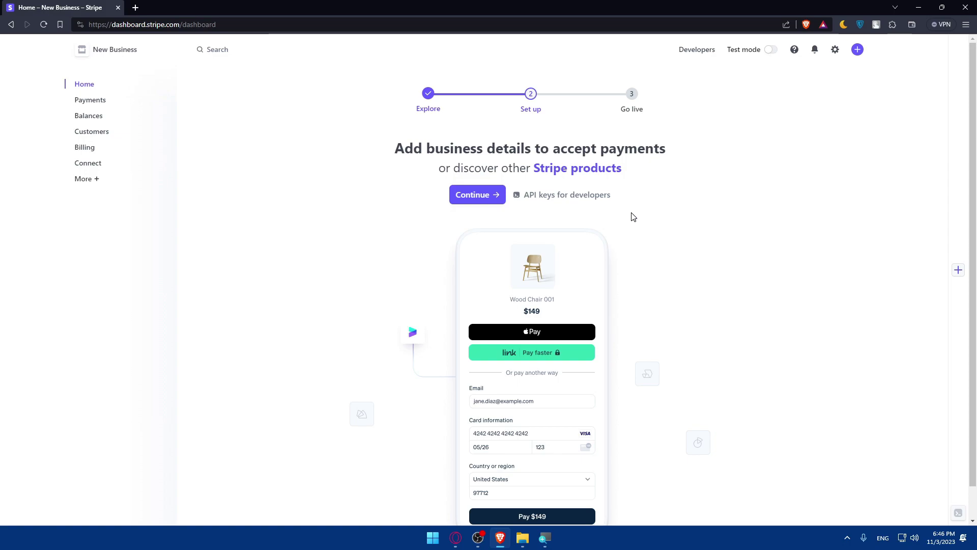
left_click_drag(415, 110, 713, 112)
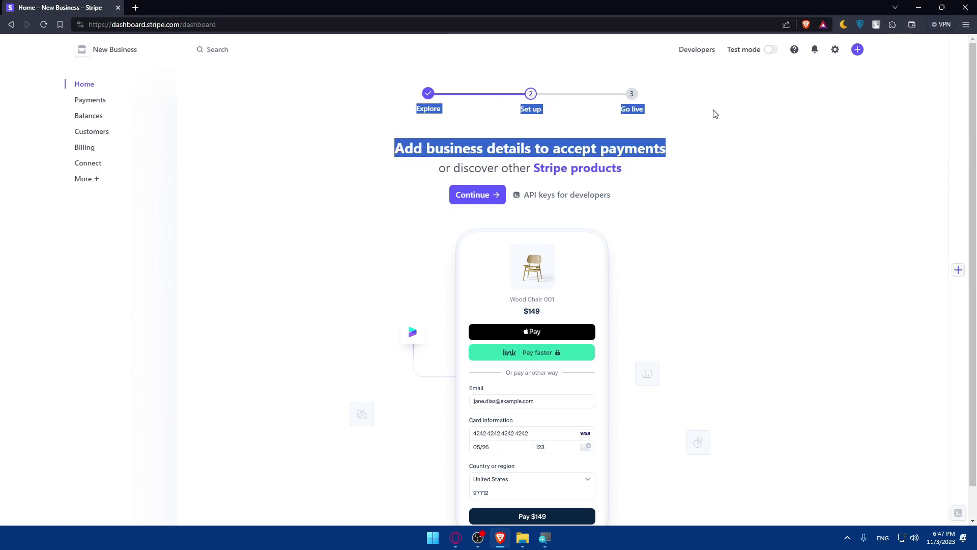
Step: Step through the activation sections: business type, personal details, ID, business, fulfillment, public details, bank, security
left_click(688, 102)
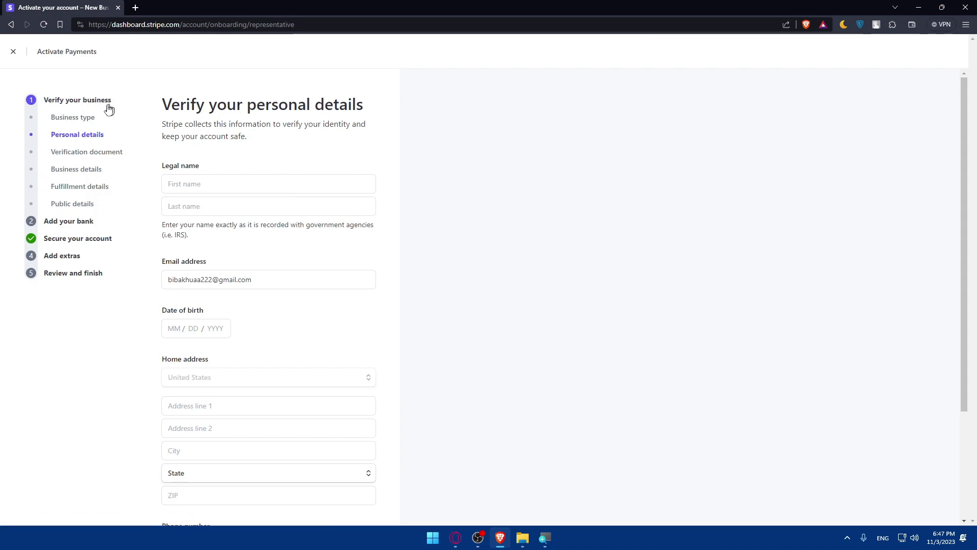
left_click(68, 122)
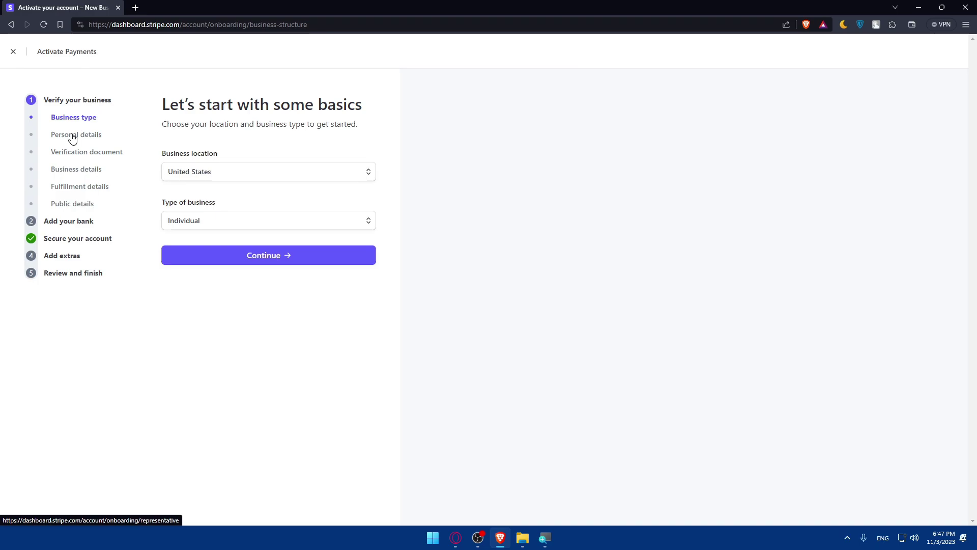
left_click(72, 135)
left_click(76, 154)
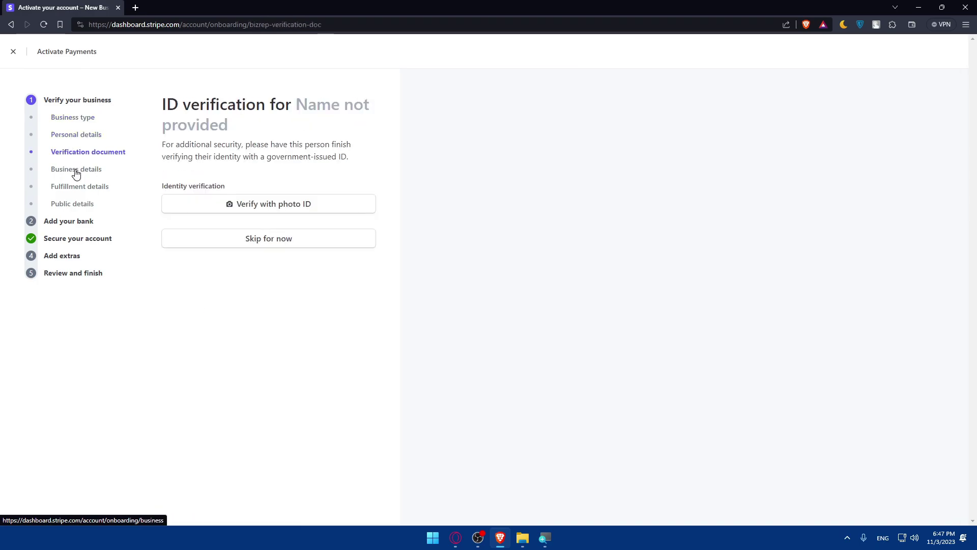
left_click(76, 173)
left_click(74, 190)
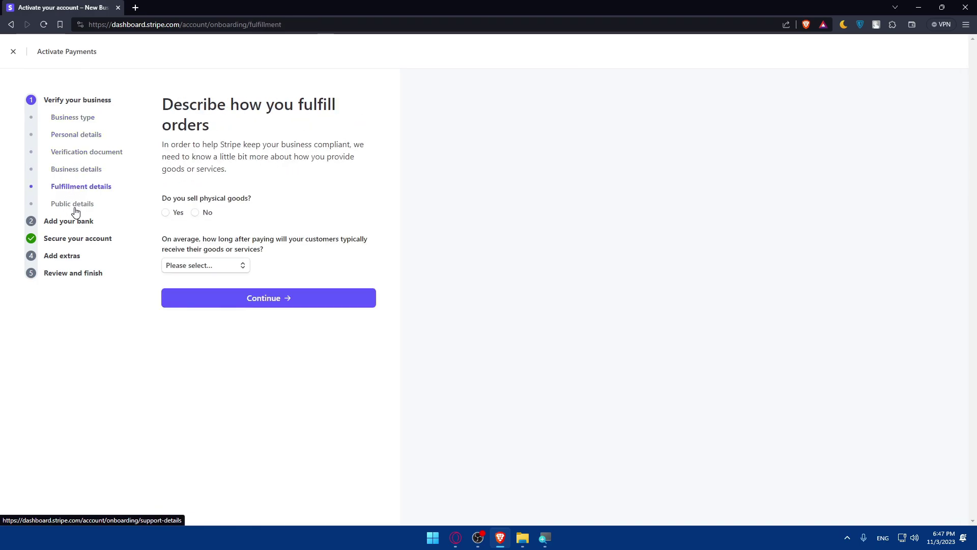
left_click(76, 211)
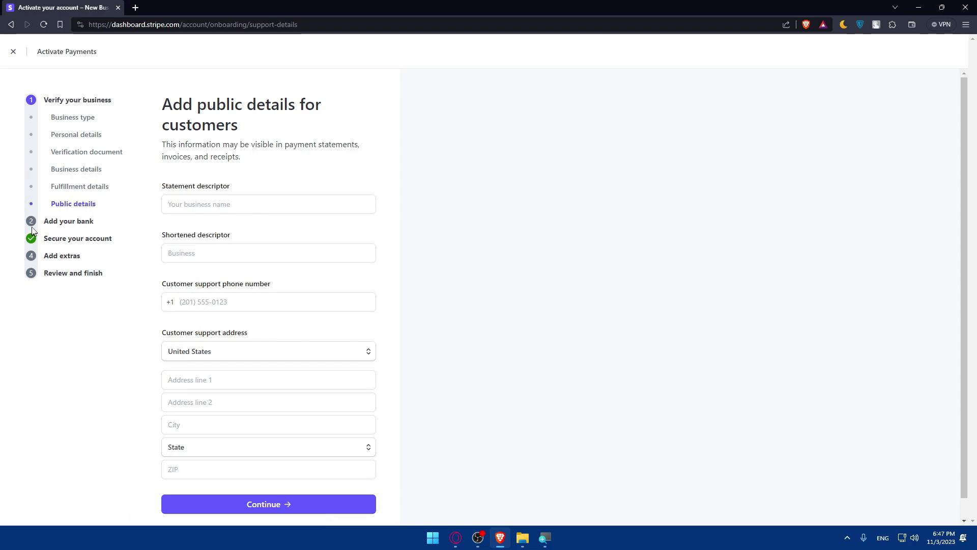
left_click(56, 223)
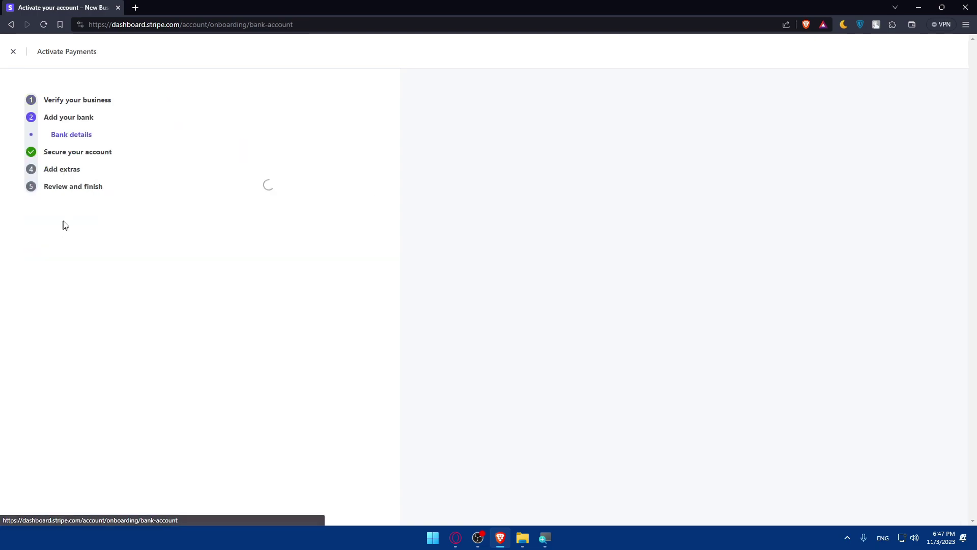
left_click(70, 152)
Step: View sales tax and climate contributions, review the summary, then close Activate Payments
left_click(62, 171)
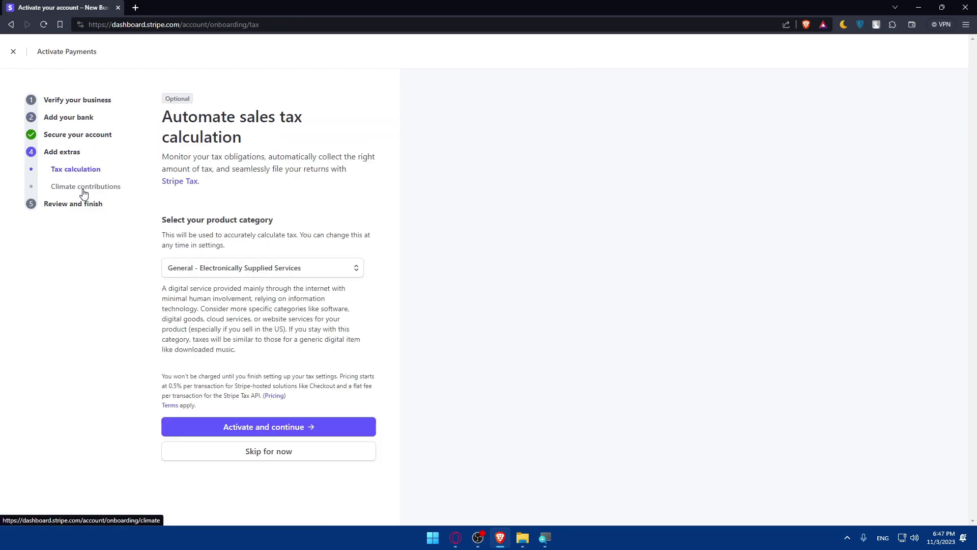
left_click(84, 193)
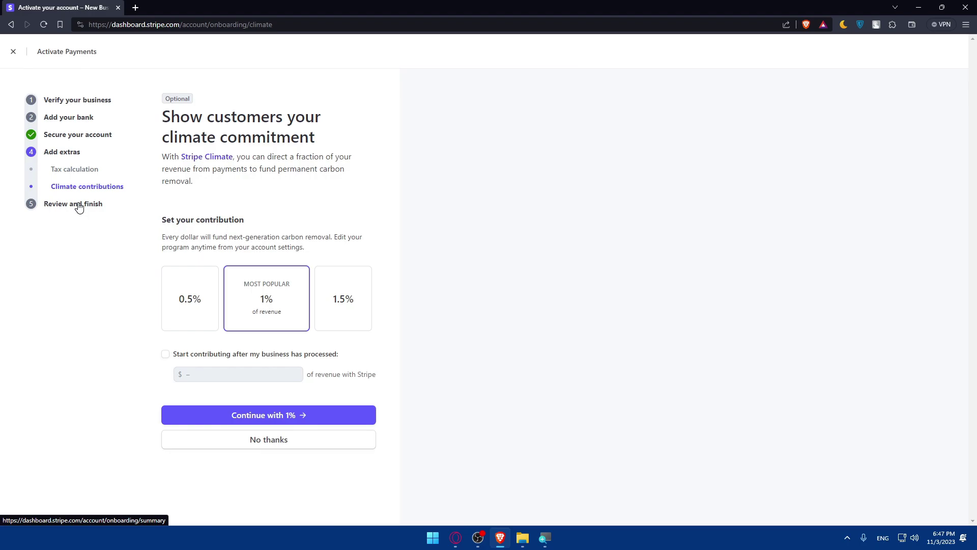
left_click(79, 206)
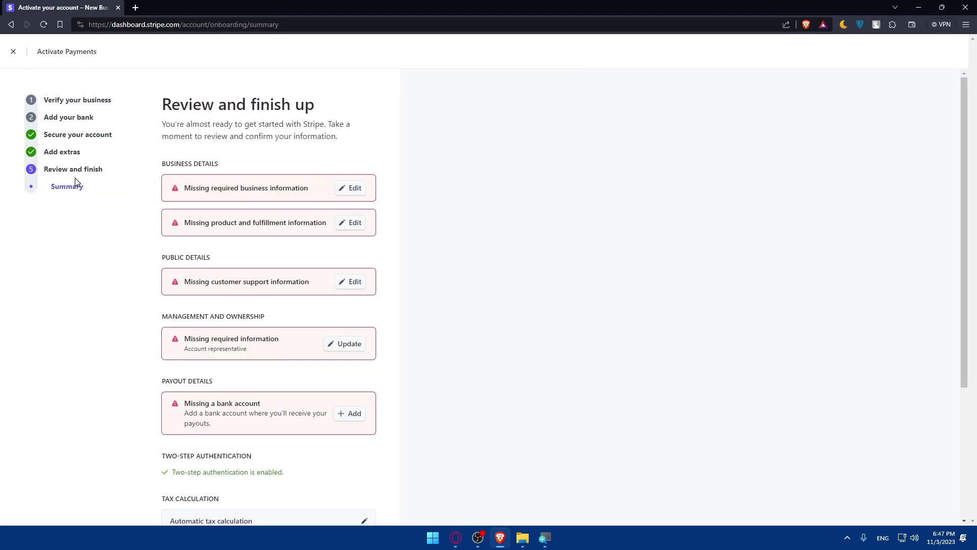
scroll(269, 295, "down", 4)
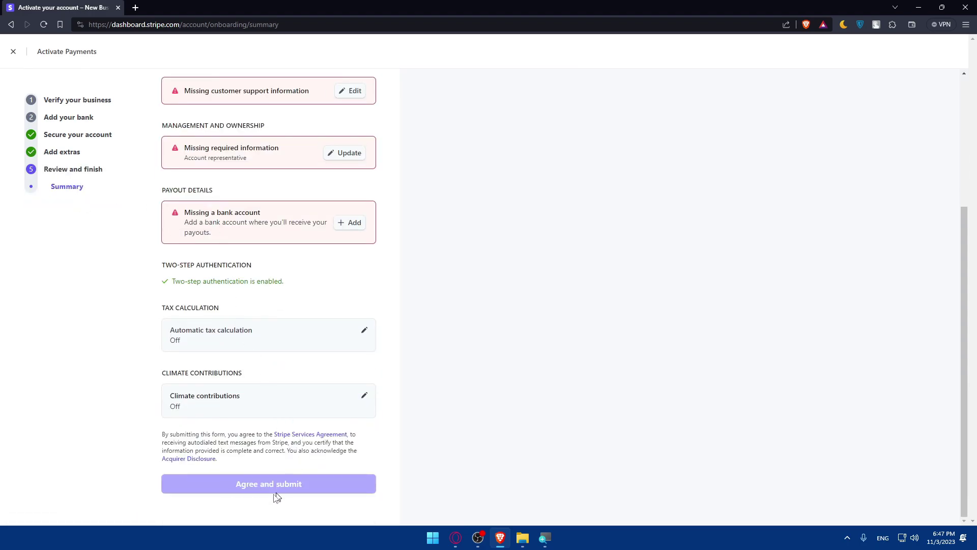
left_click(14, 52)
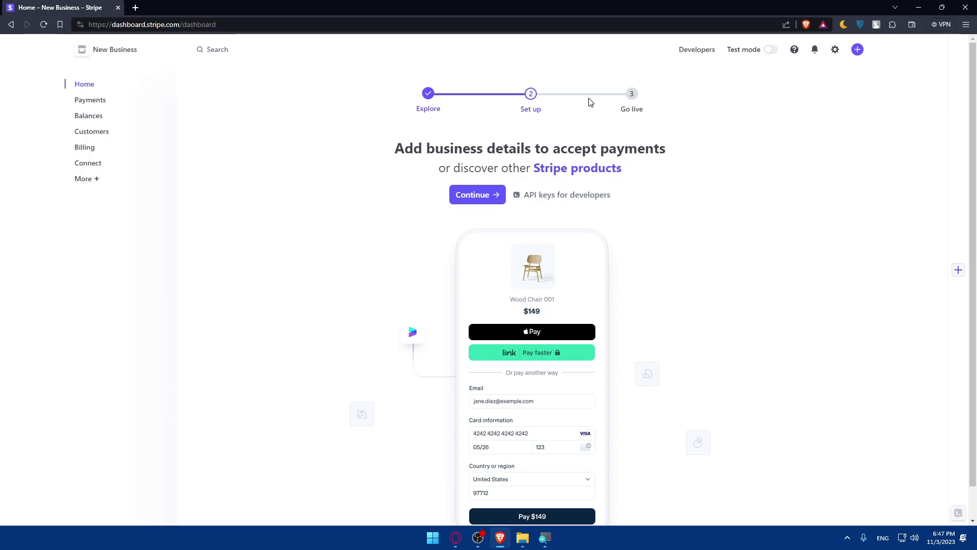
Step: Go to klarna.com in a new browser tab
left_click(135, 7)
type("klarna")
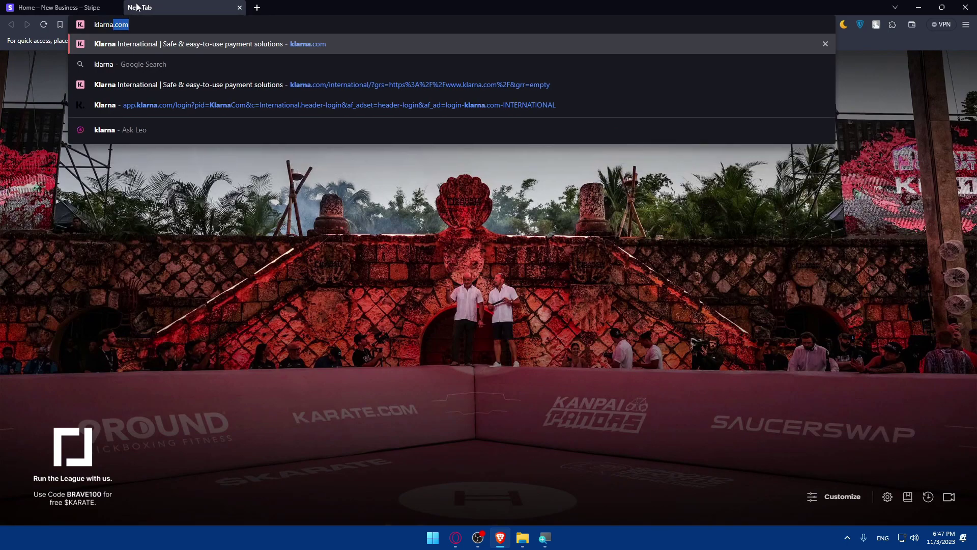
type(".com")
key("Return")
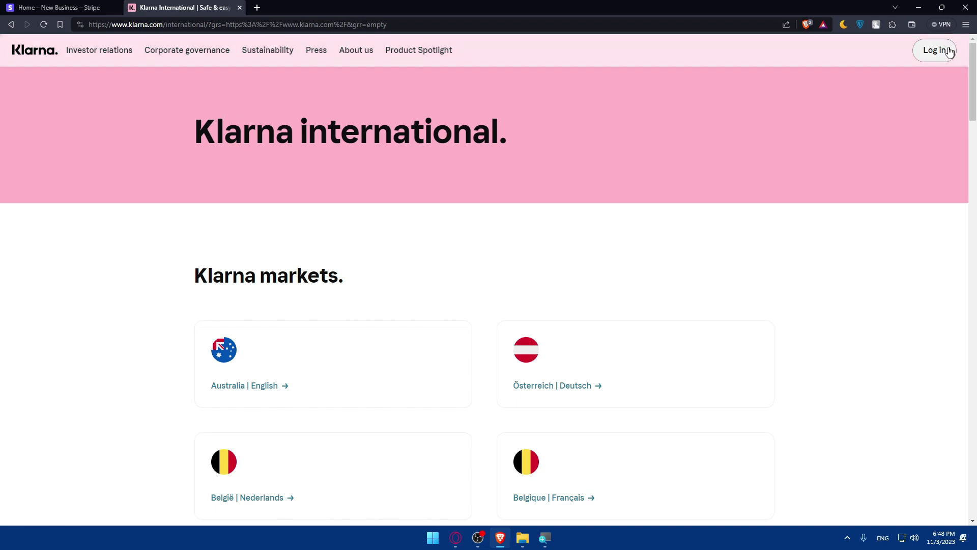
Step: Open Klarna's Private login page and try Create account and Sign in
left_click(934, 55)
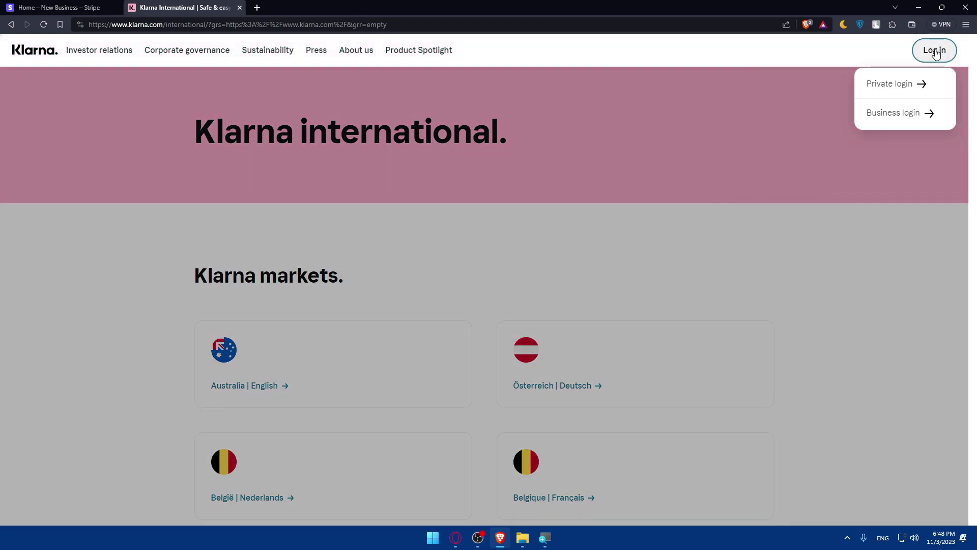
left_click(895, 90)
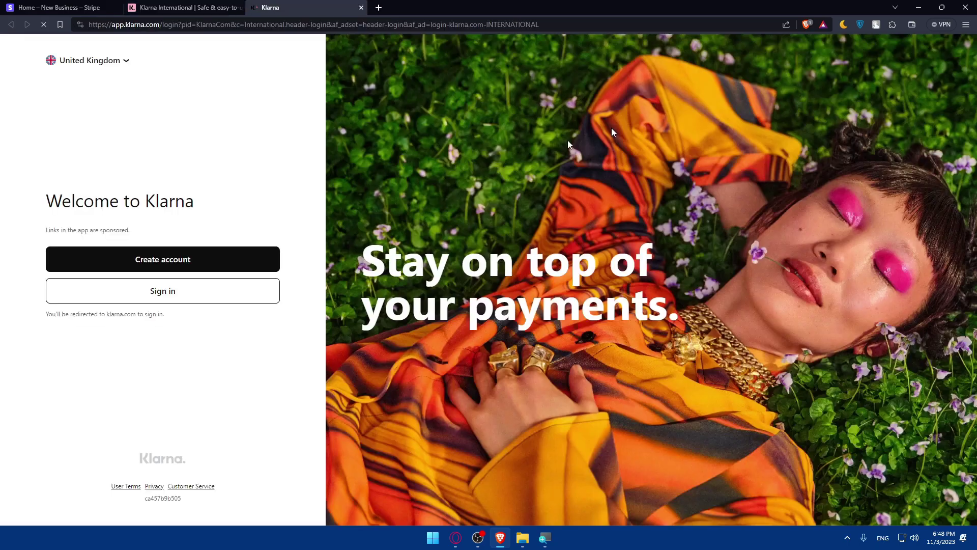
left_click(162, 263)
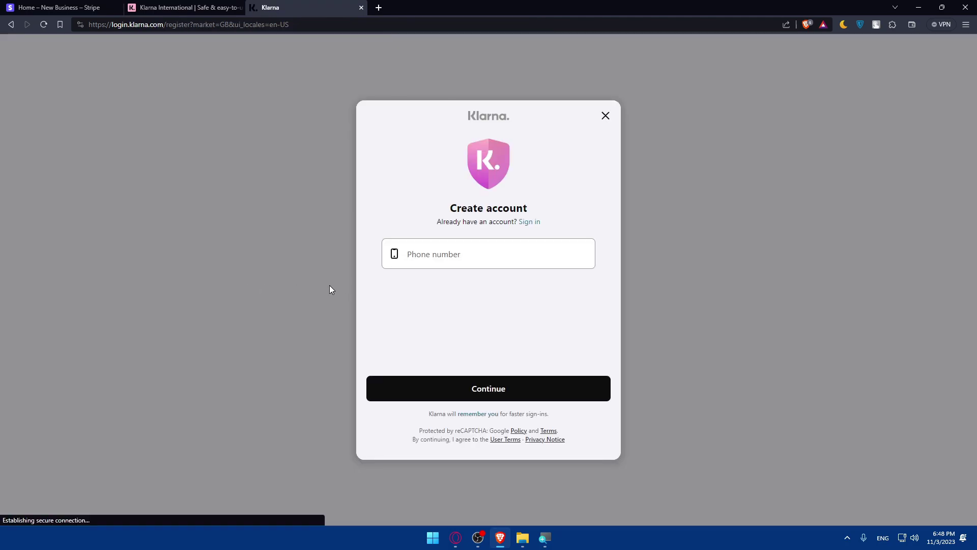
key("alt+Left")
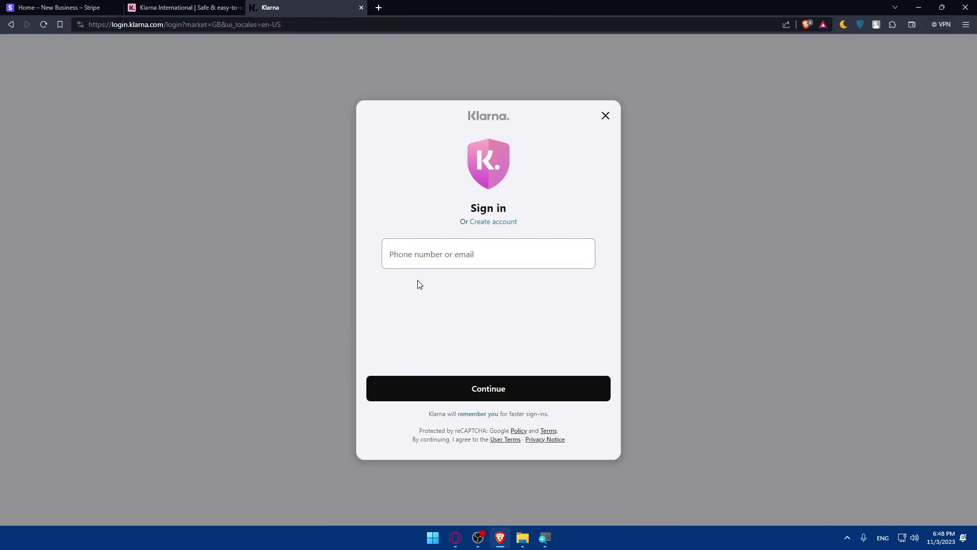
left_click(494, 222)
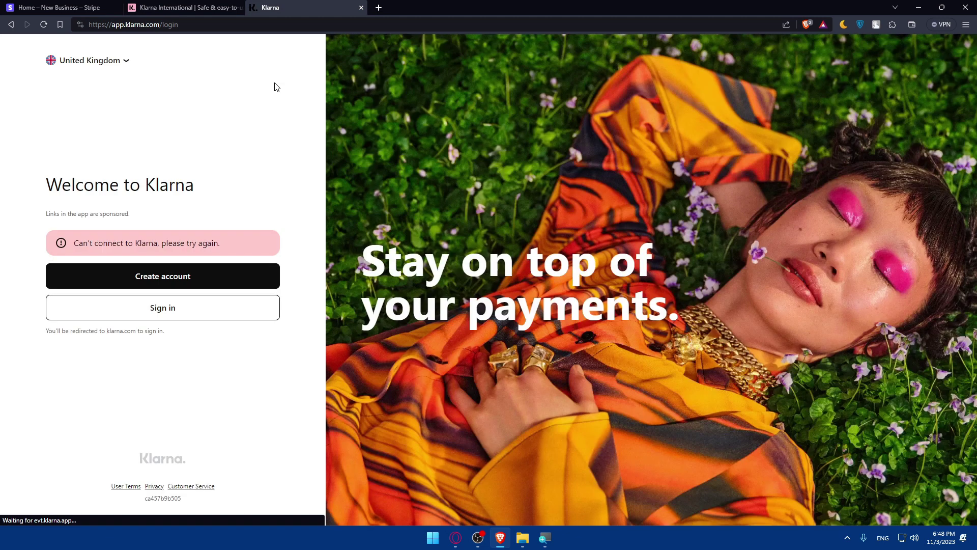
Step: Close the Klarna login tab and open Connect in the Stripe Dashboard
left_click(361, 8)
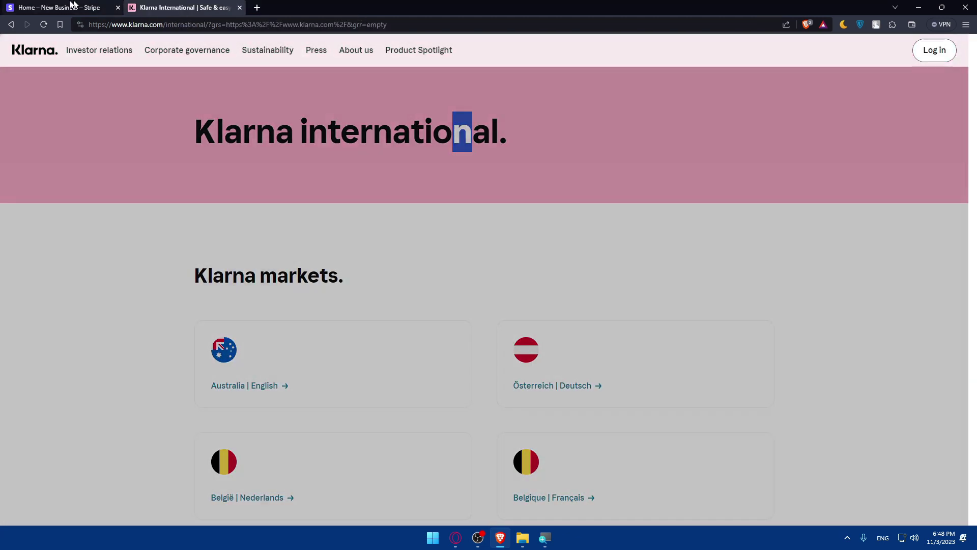
left_click(66, 7)
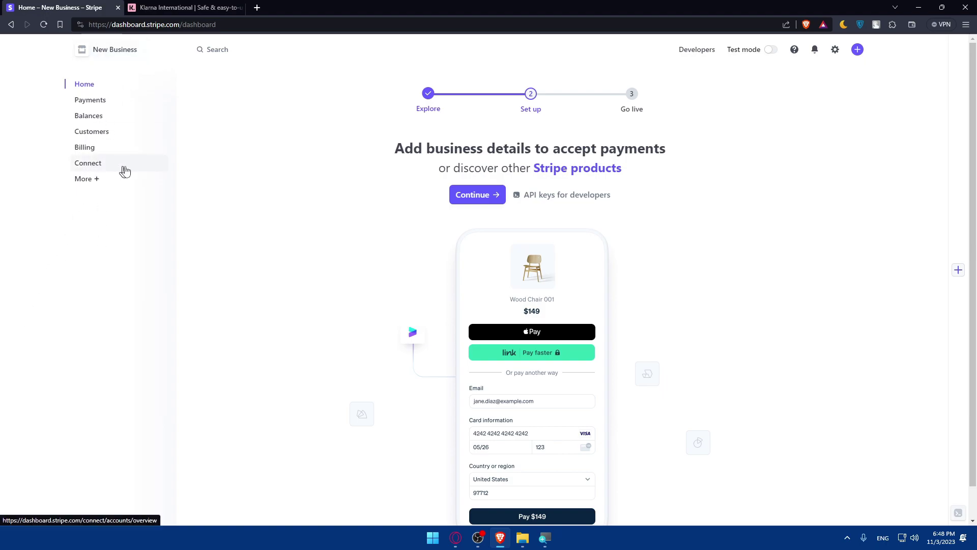
left_click(98, 169)
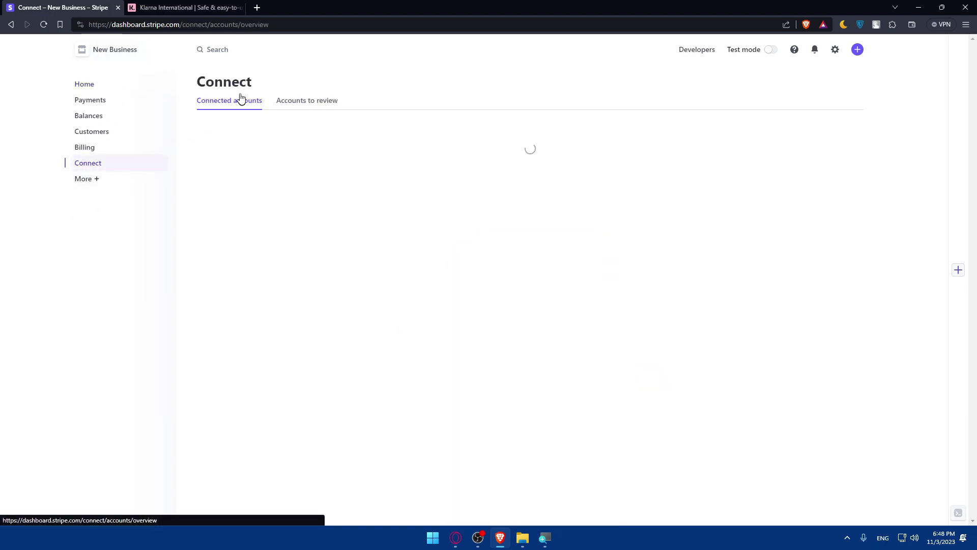
Step: Check Accounts to review and Connected accounts, then open the Stripe apps panel
left_click(292, 102)
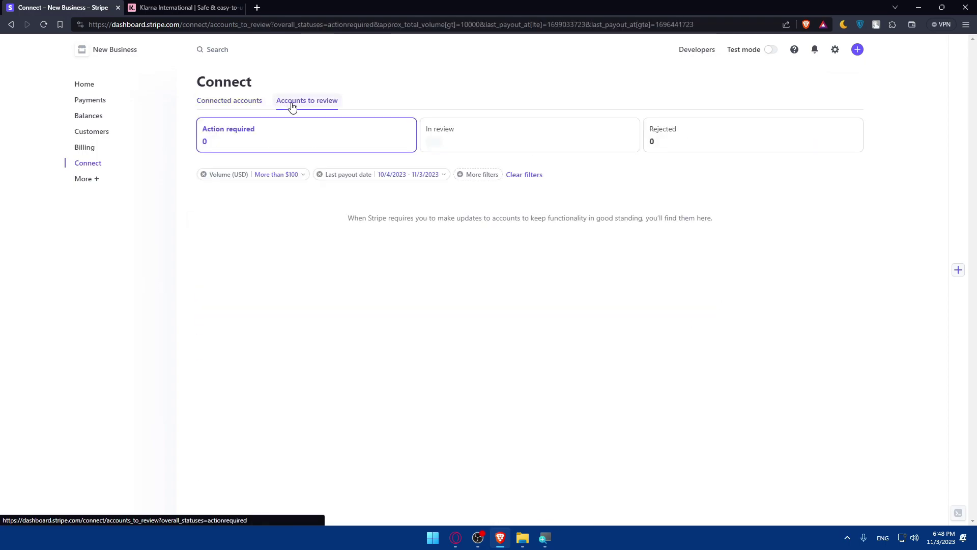
left_click(249, 103)
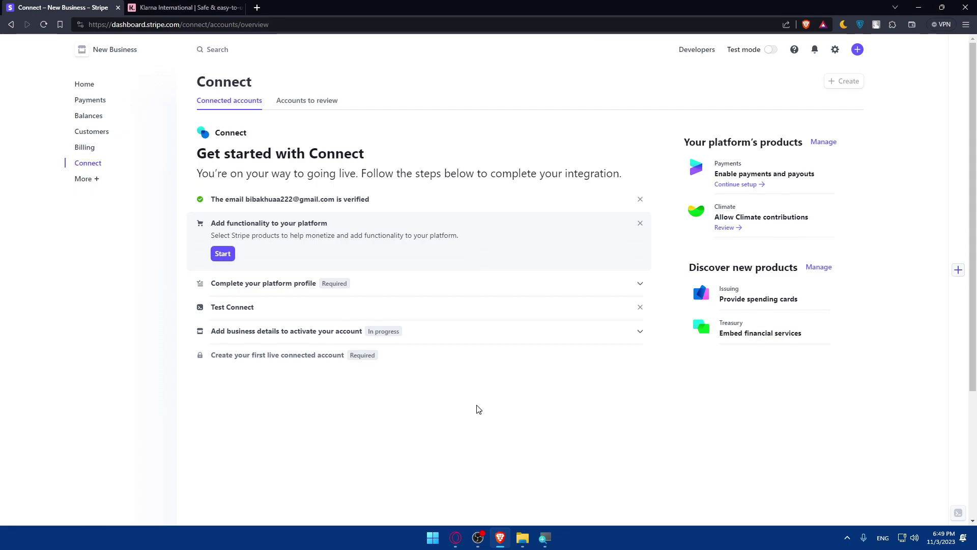
mouse_move(843, 87)
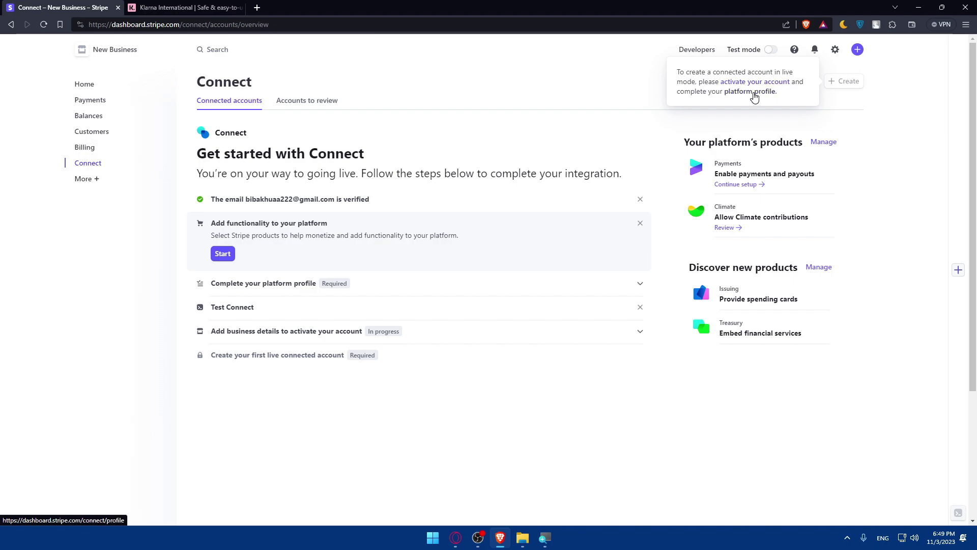
left_click(958, 270)
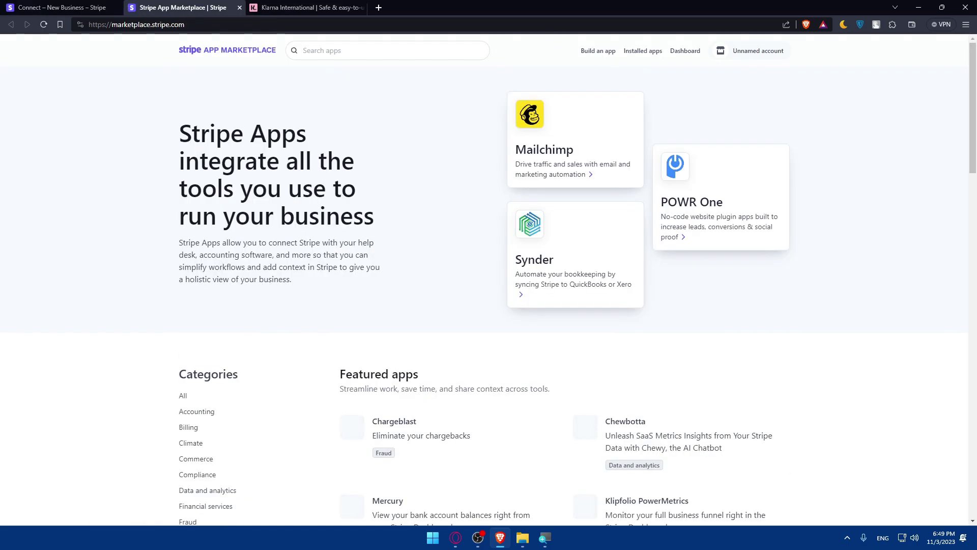
Step: Close and reopen the Klarna International tab, ending on the App Marketplace tab
left_click(305, 7)
left_click(360, 7)
key("ctrl+shift+Tab")
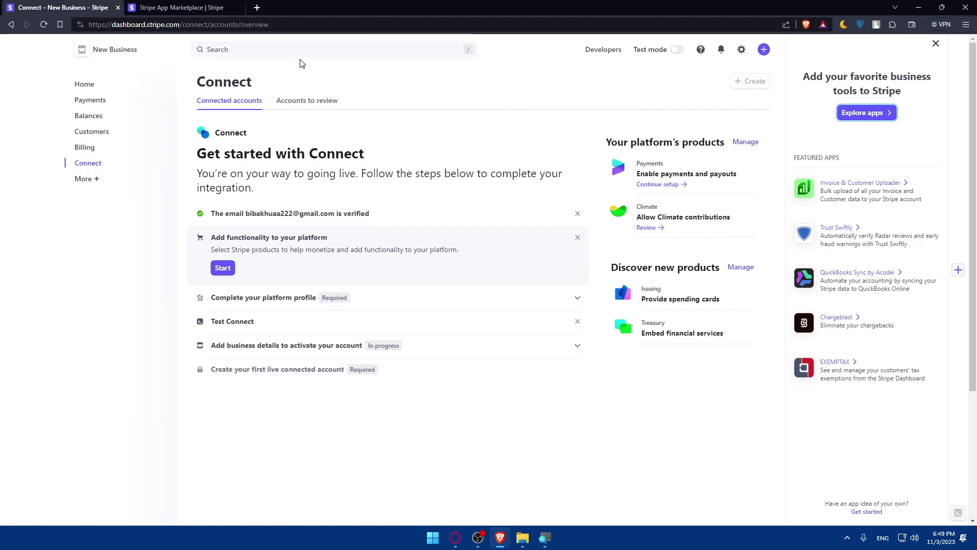
key("ctrl+shift+t")
key("ctrl+1")
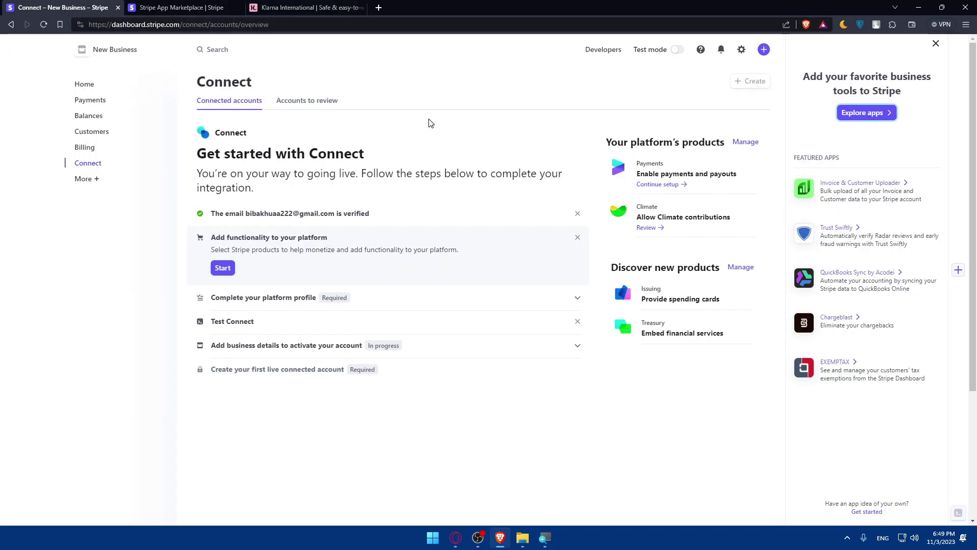
left_click(281, 5)
key("ctrl+2")
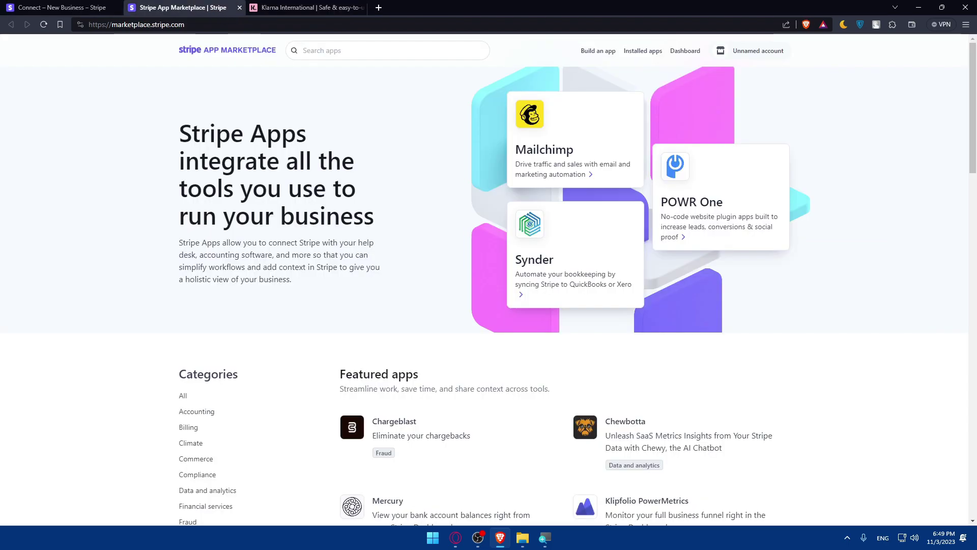
Step: Search the marketplace for 'klarna', which returns no results
left_click(356, 51)
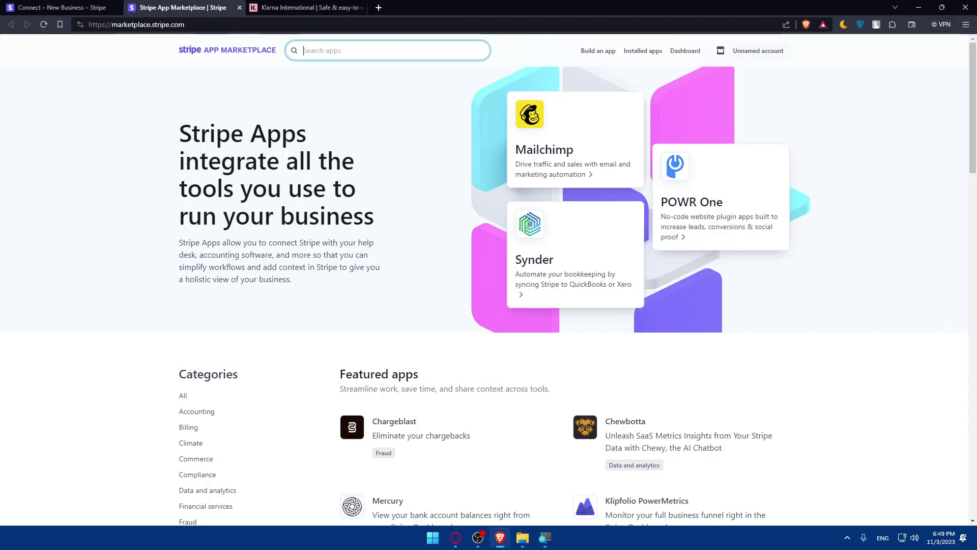
type("klarna")
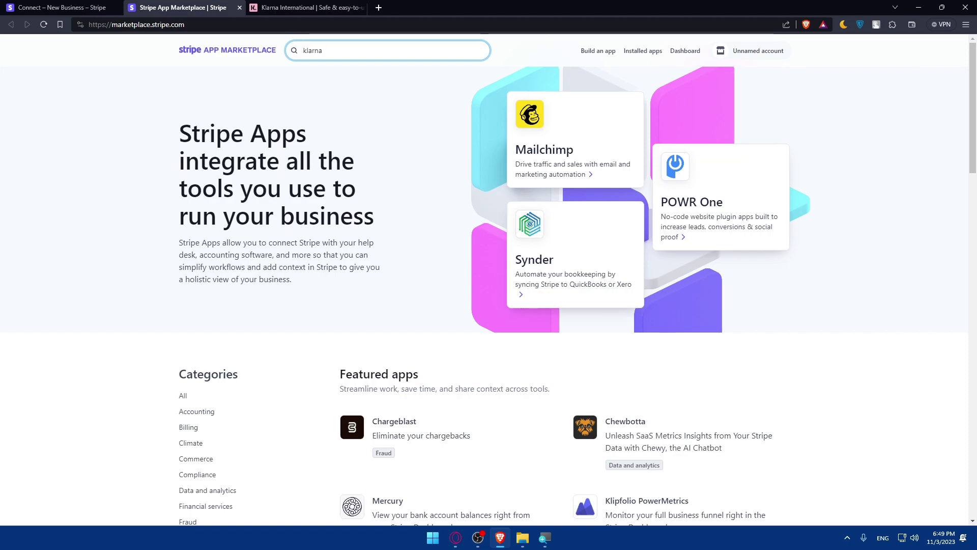
key("Return")
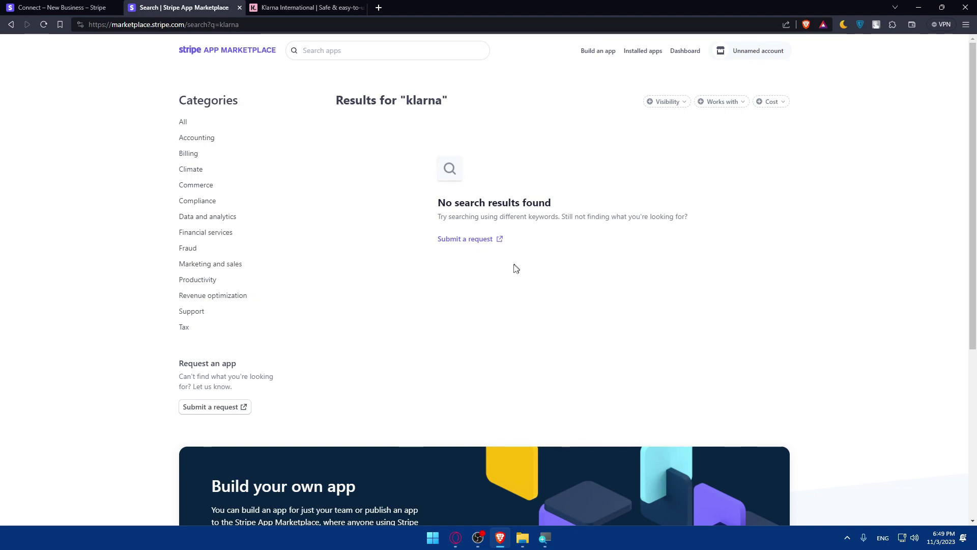
left_click(465, 240)
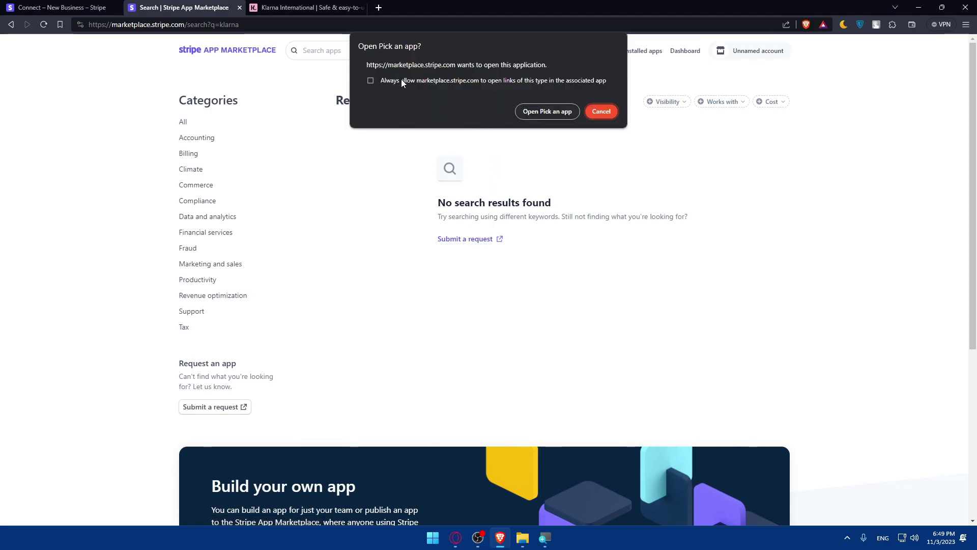
left_click(540, 111)
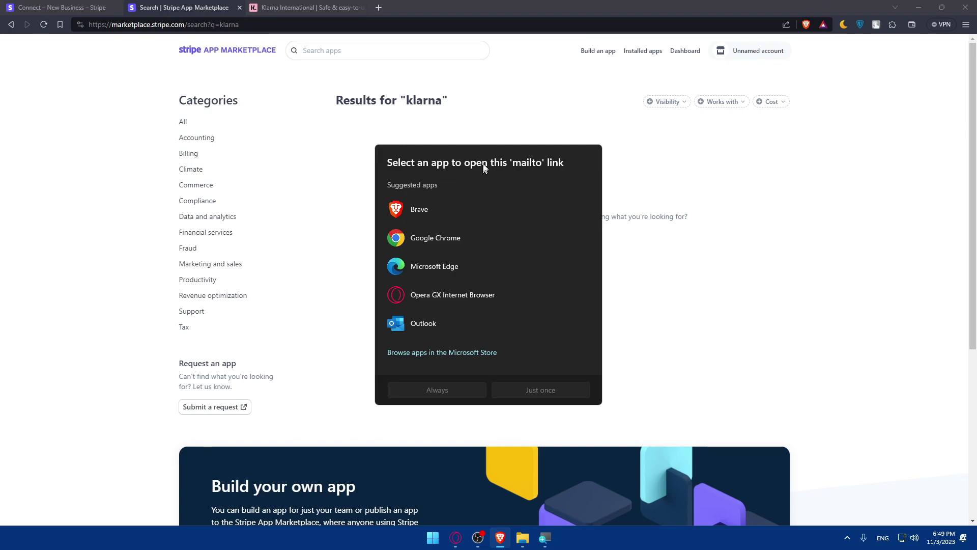
left_click(444, 219)
left_click(518, 391)
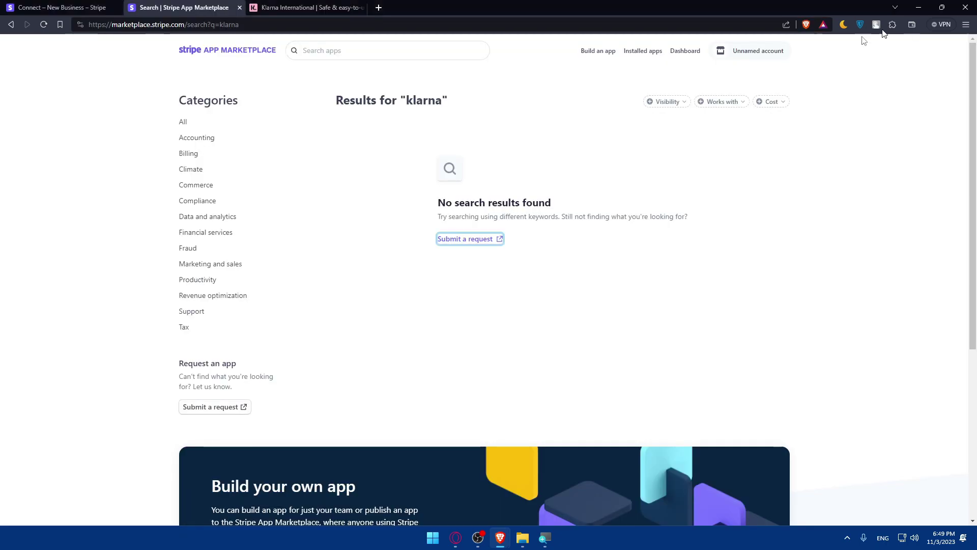
left_click(965, 7)
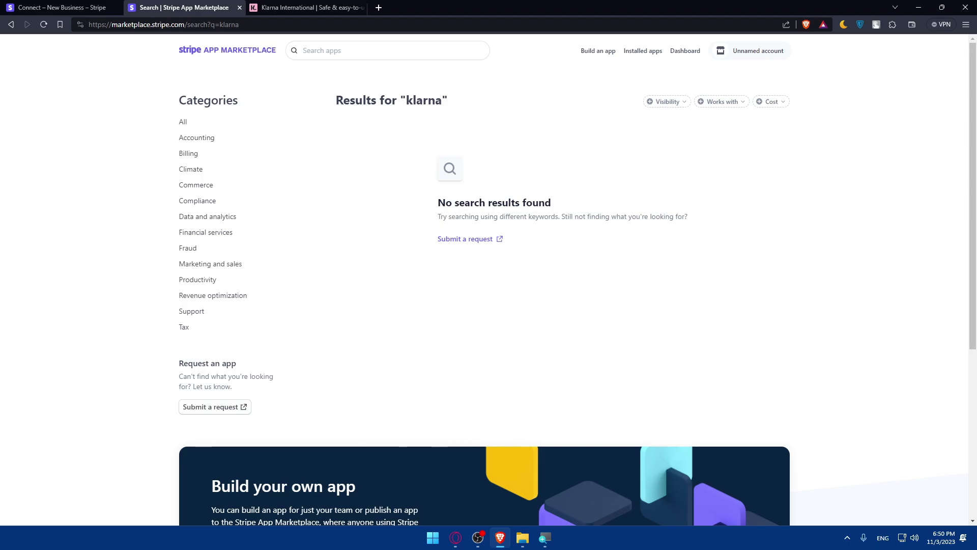
Step: Close the marketplace search tab, open Payments and dismiss the featured apps panel
left_click(239, 8)
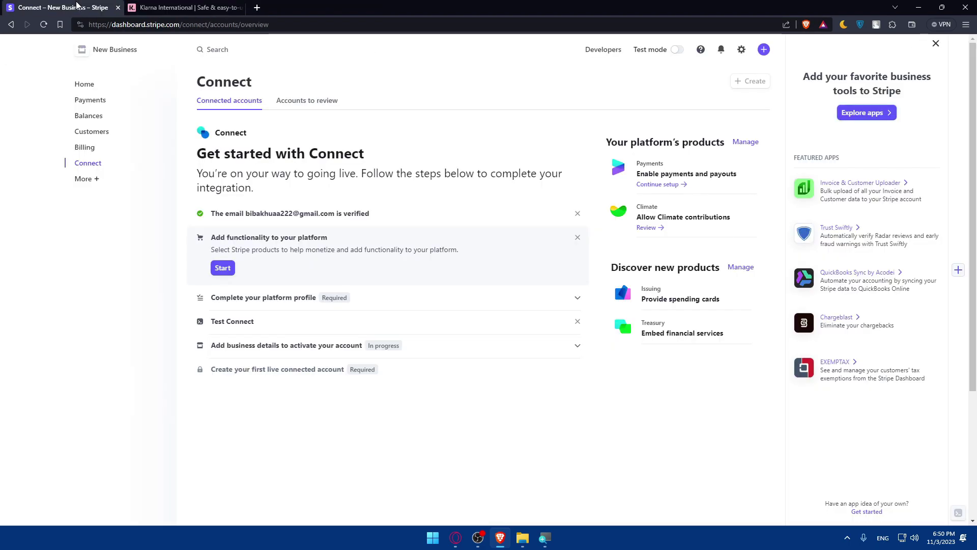
left_click(105, 103)
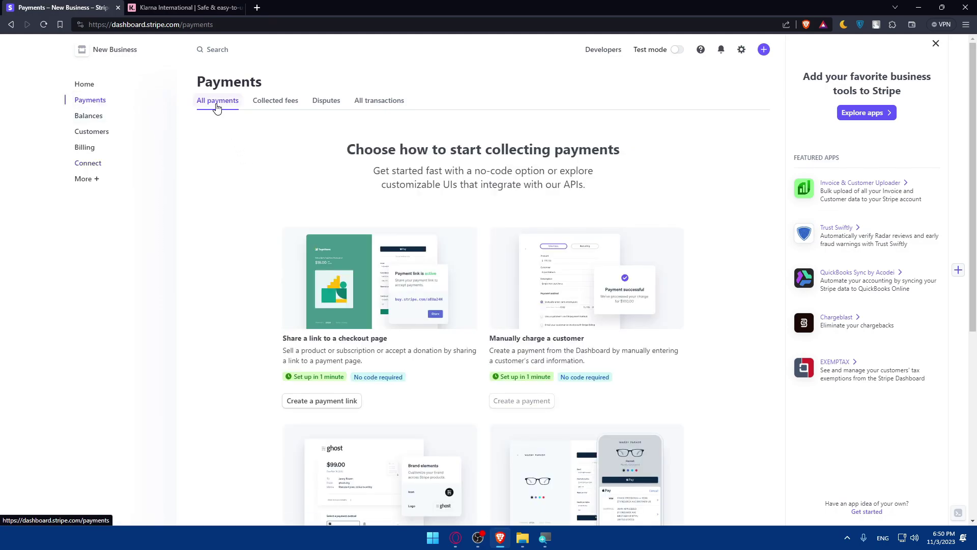
scroll(284, 146, "down", 5)
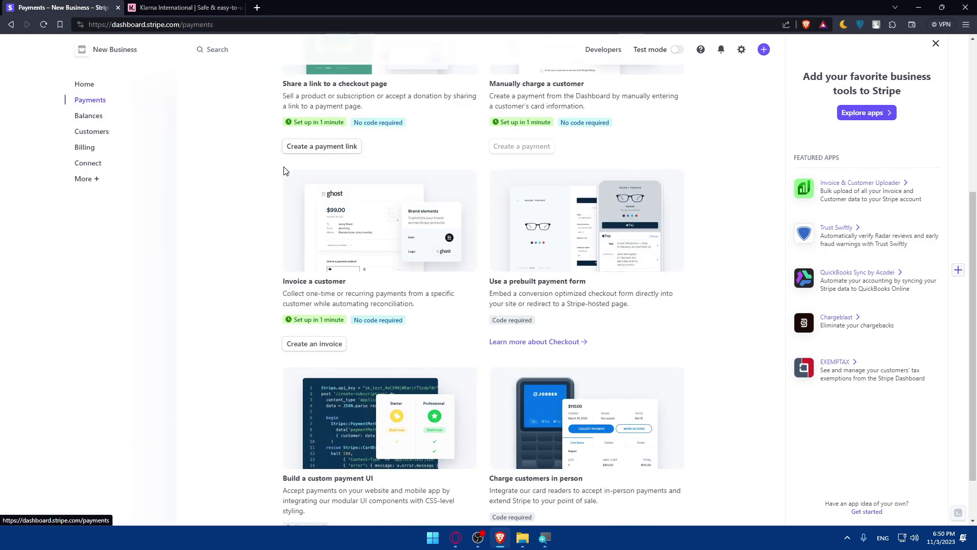
scroll(284, 170, "down", 1)
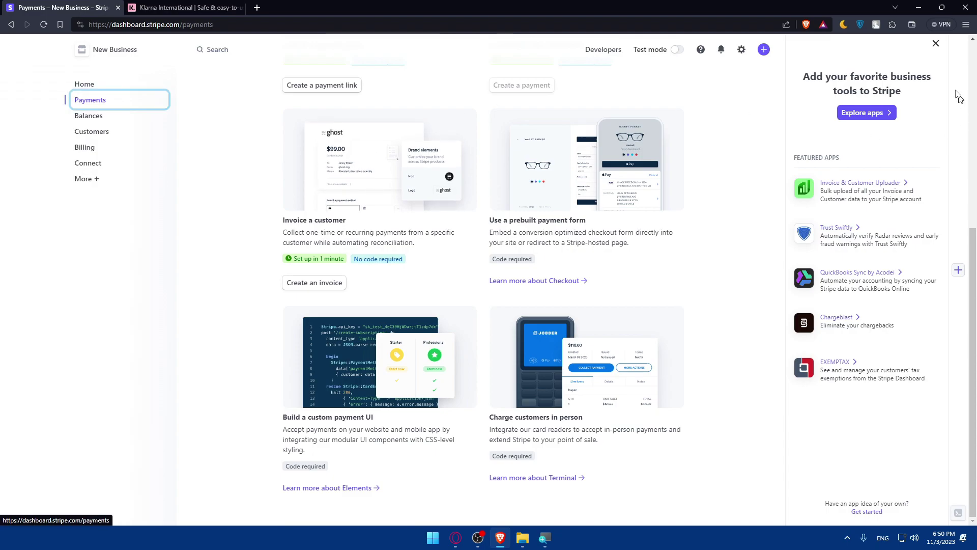
left_click(935, 43)
scroll(478, 183, "up", 6)
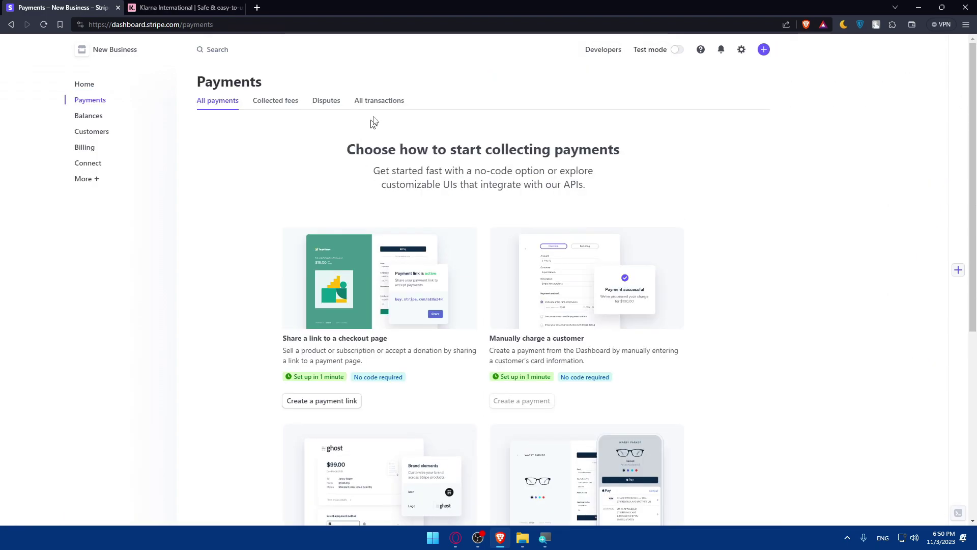
Step: Review All transactions, Disputes and Collected fees, then switch to the Klarna International tab
left_click(387, 102)
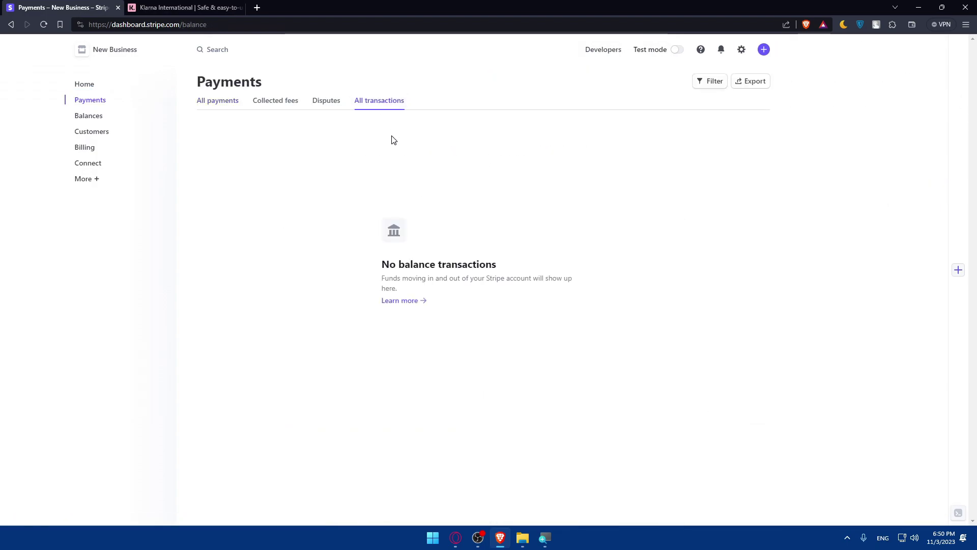
left_click(326, 105)
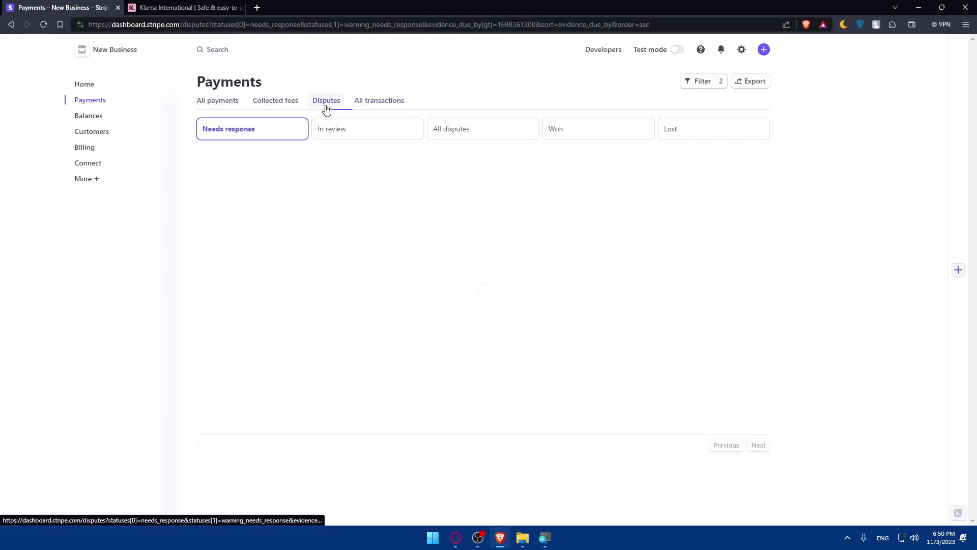
left_click(275, 102)
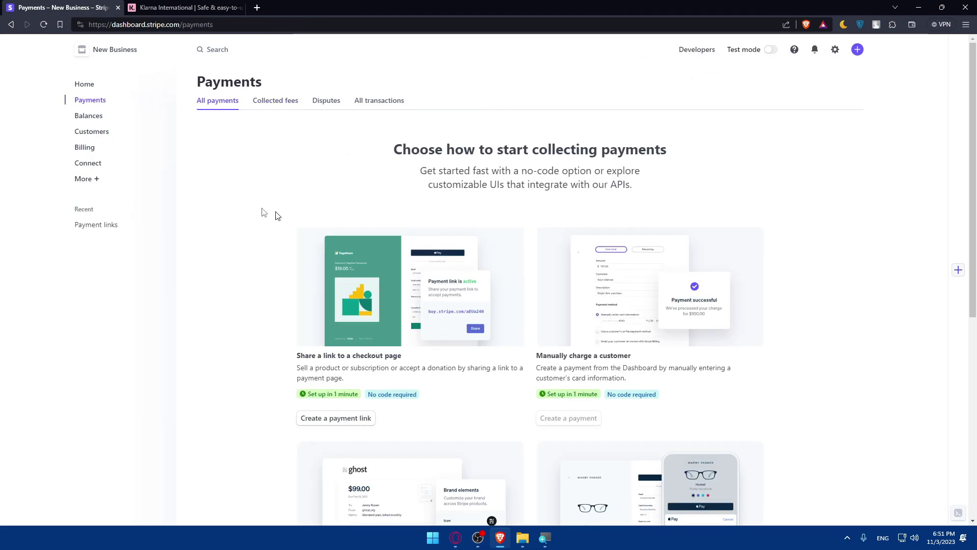
left_click(207, 9)
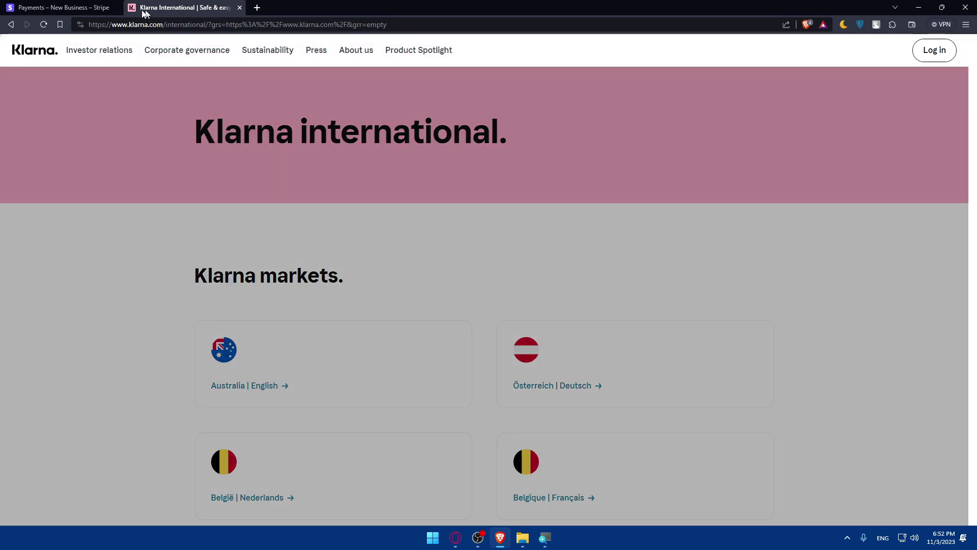
Step: Return to the Stripe tab and go via Billing and Payments to the Connect overview
left_click(61, 7)
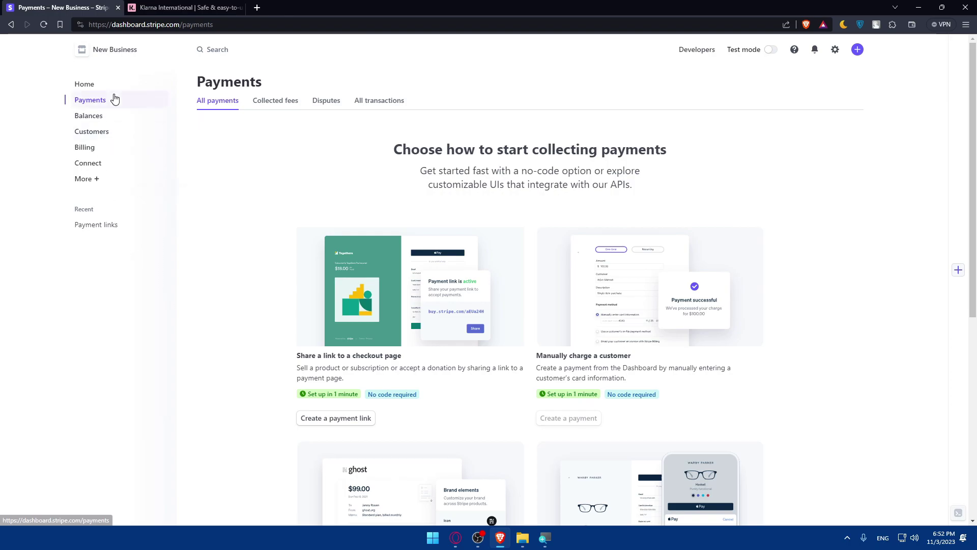
left_click(97, 148)
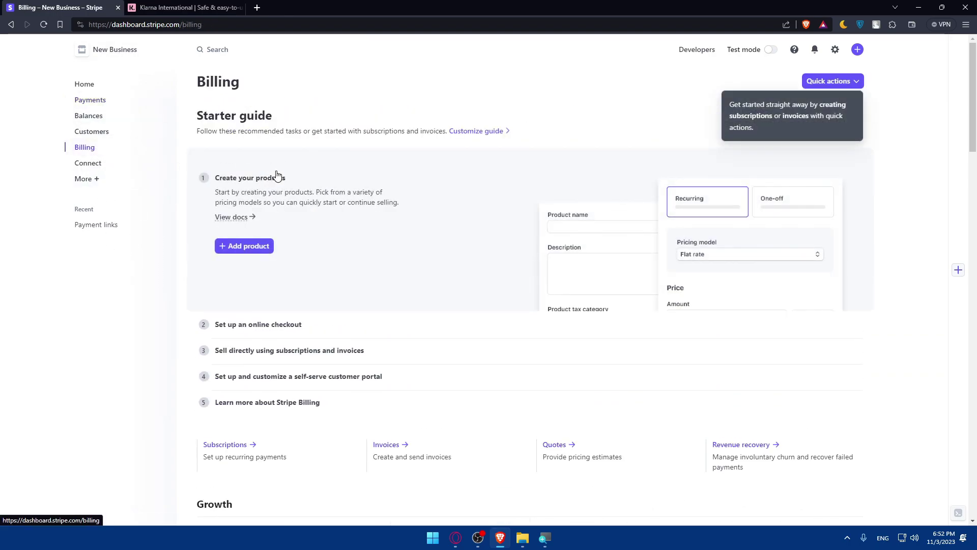
left_click(95, 102)
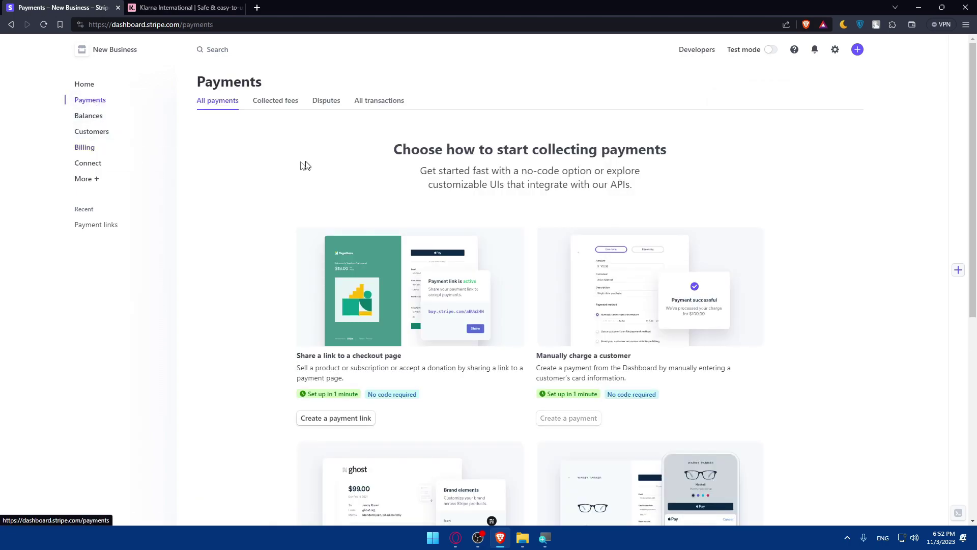
left_click(90, 164)
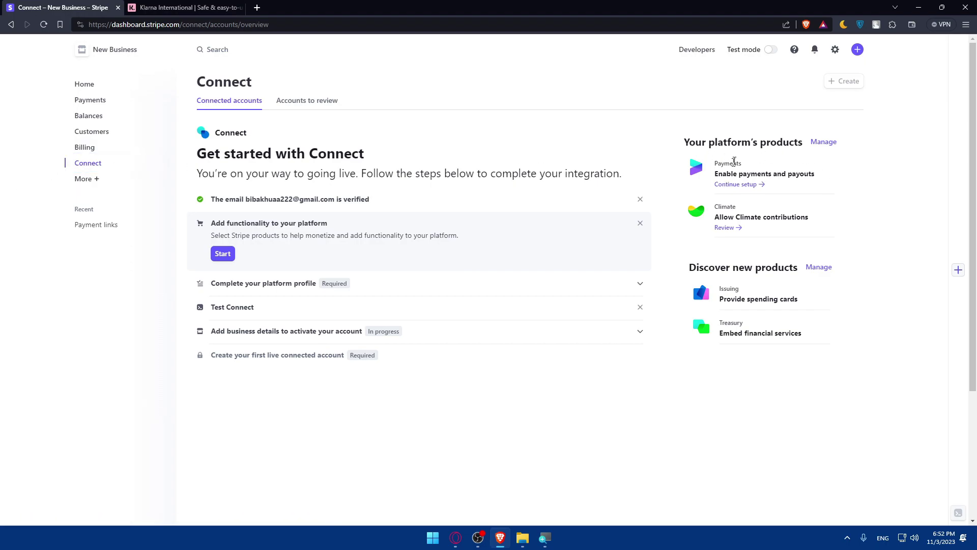
Step: Answer the platform profile with industry Other and Not applicable, pass reCAPTCHA, and submit
left_click(743, 185)
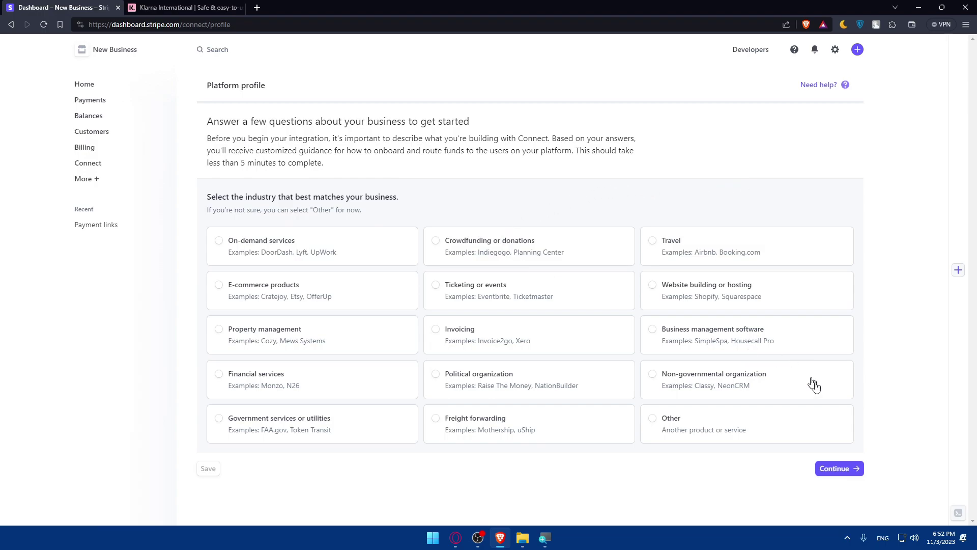
left_click(858, 472)
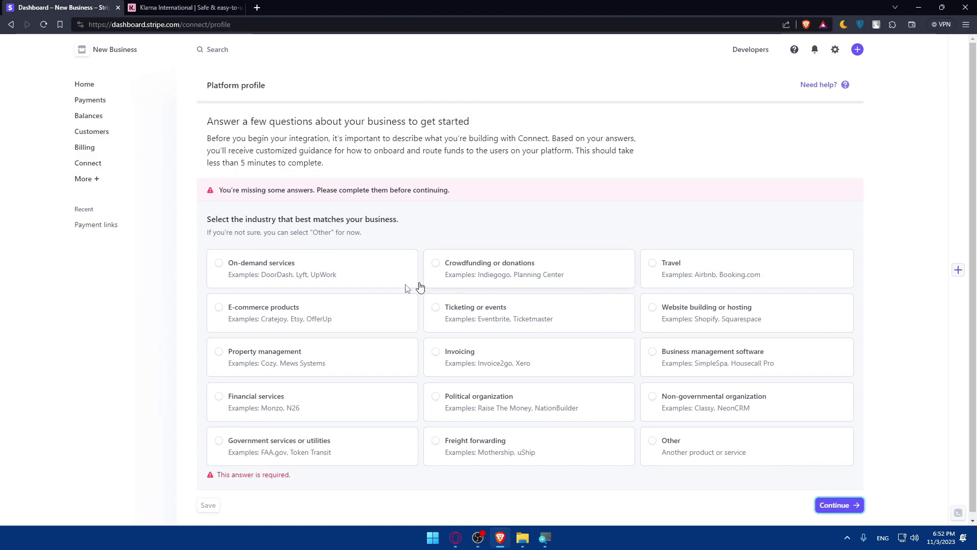
scroll(416, 282, "down", 1)
left_click(664, 442)
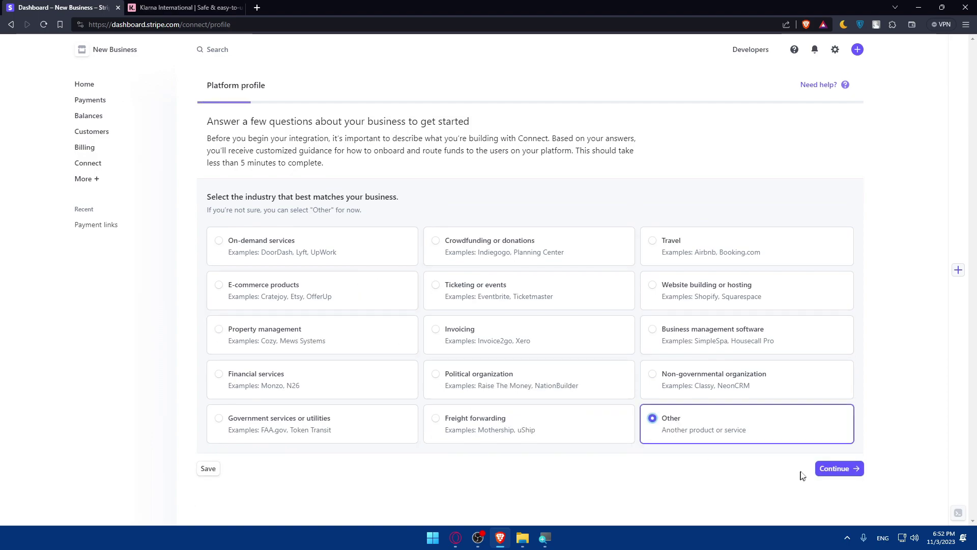
left_click(840, 471)
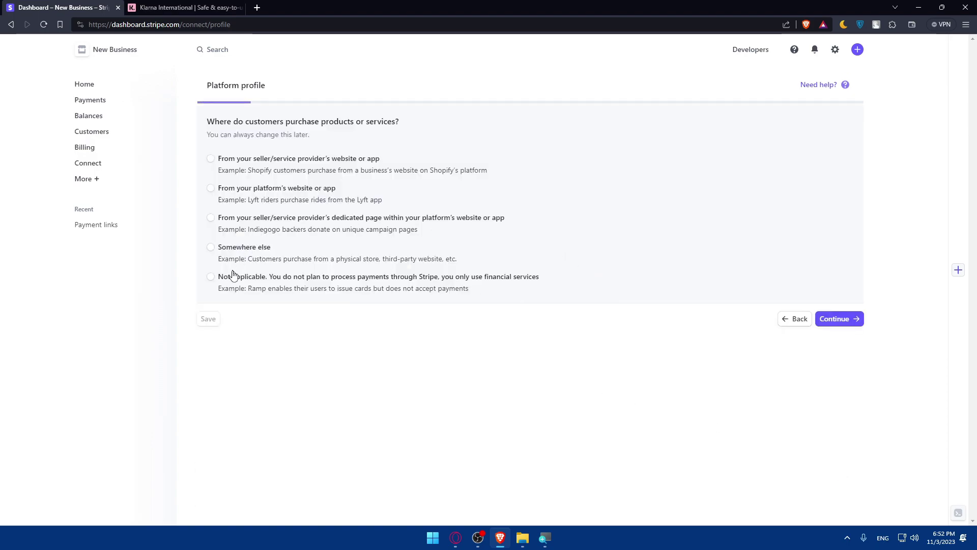
left_click(232, 275)
left_click(837, 319)
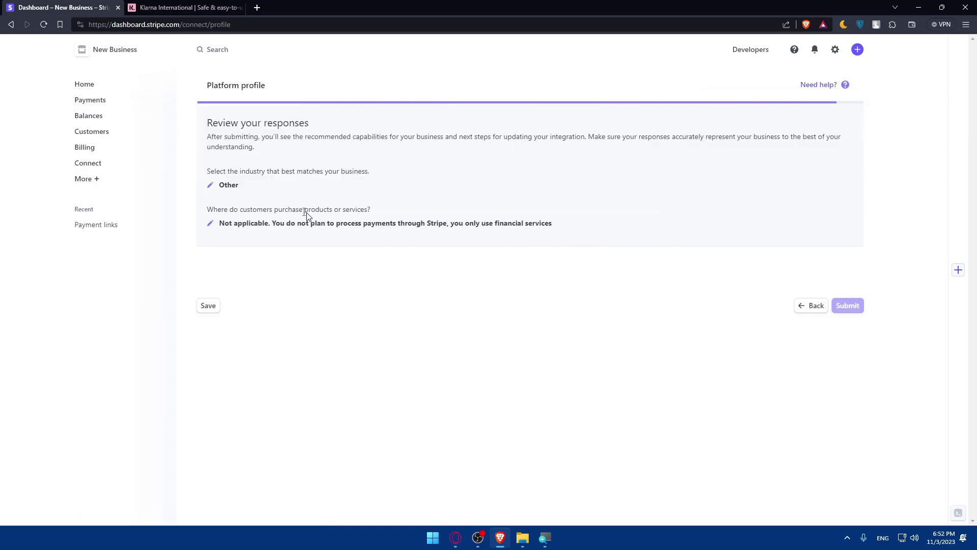
left_click(722, 269)
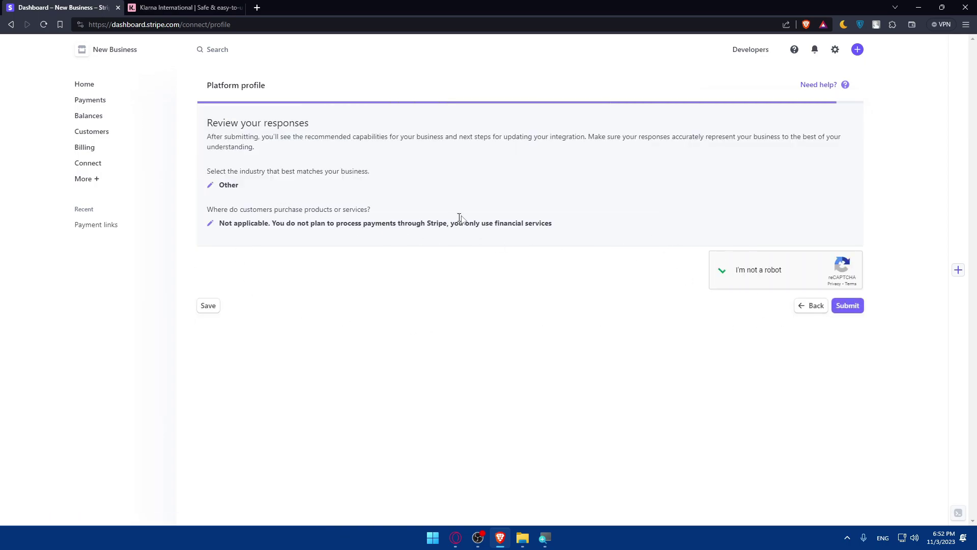
left_click(848, 306)
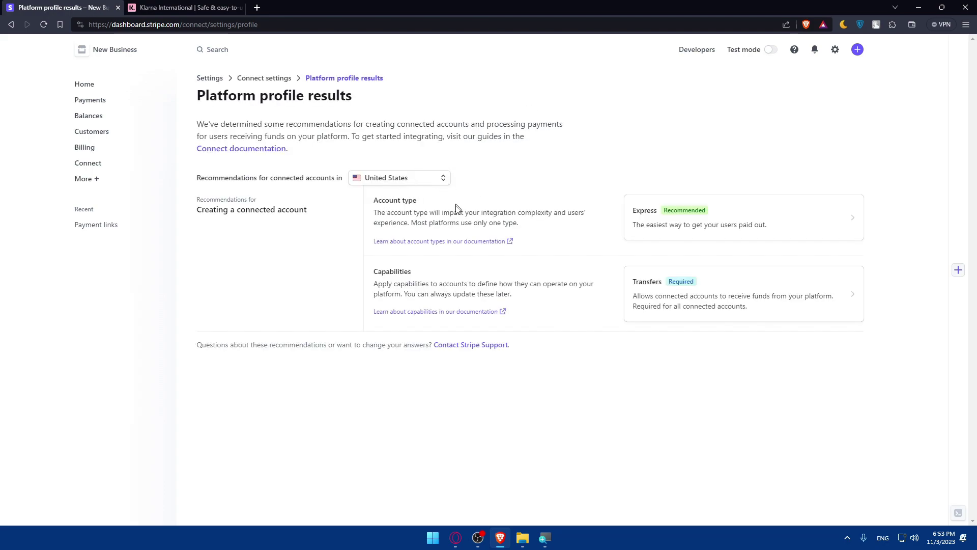
Step: In Billing, review the 'Share a payment link' step, then cancel creating a payment link
left_click(91, 153)
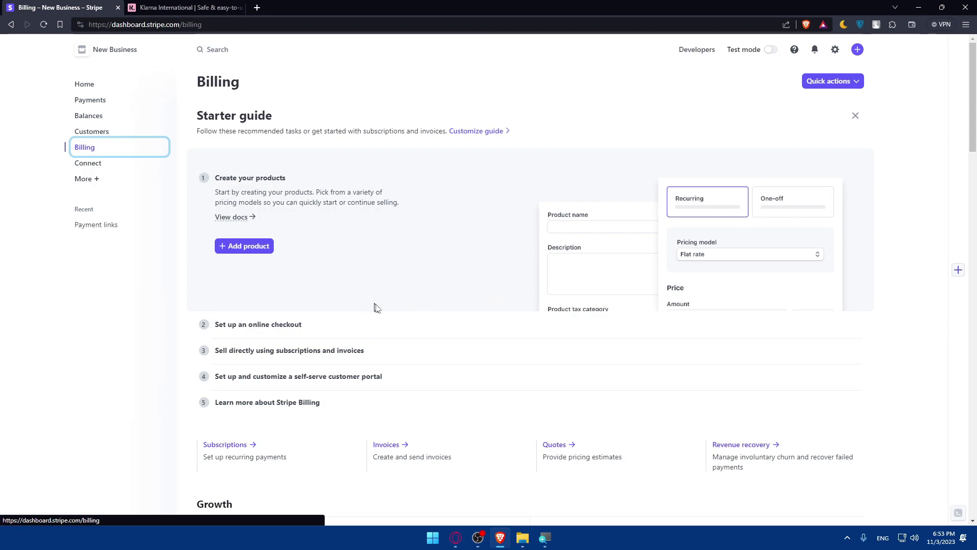
left_click(270, 329)
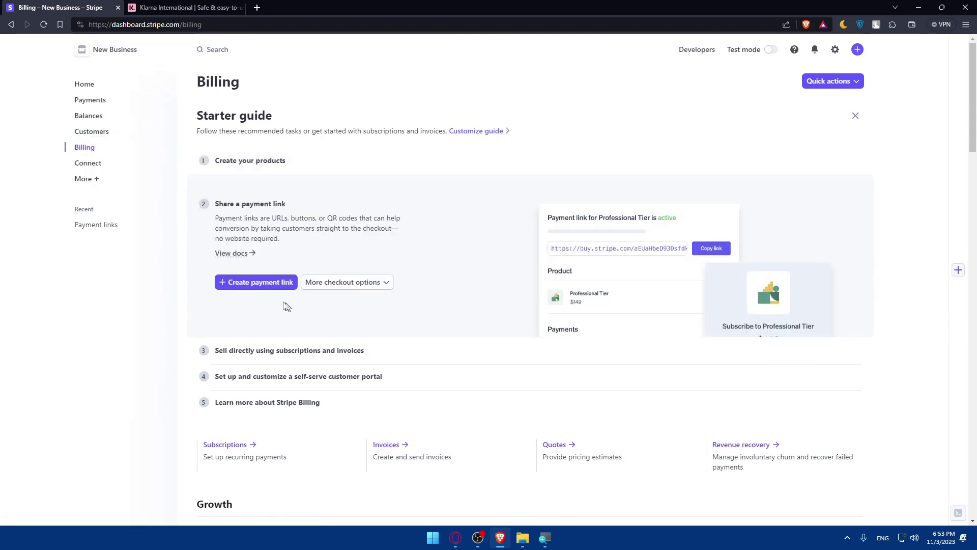
left_click(268, 282)
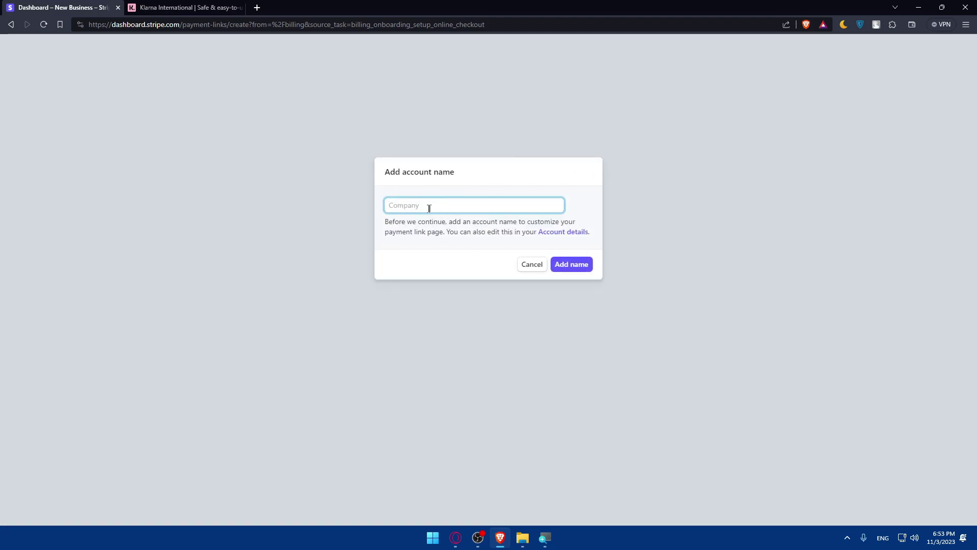
left_click(528, 265)
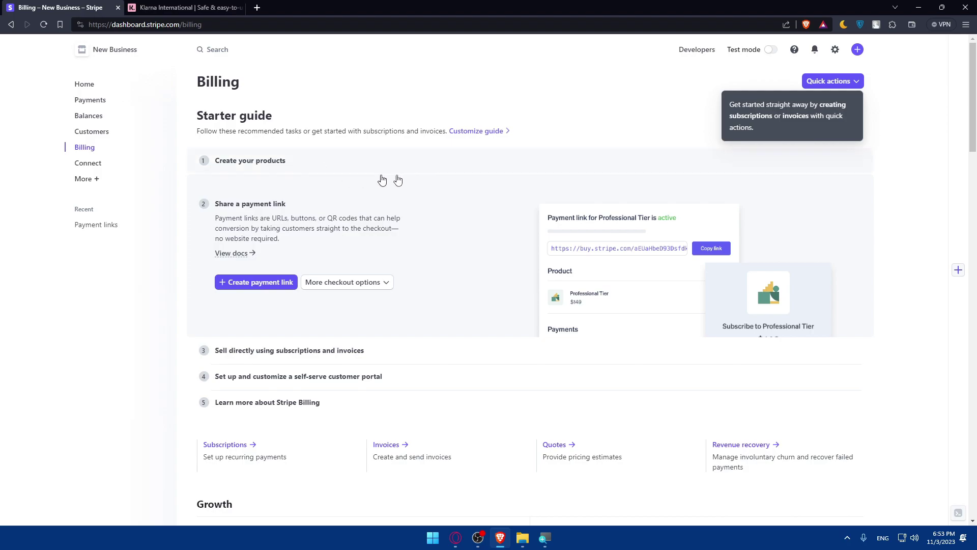
Step: Glance over the billing Quick actions list, then return to the dashboard Home page
left_click(857, 83)
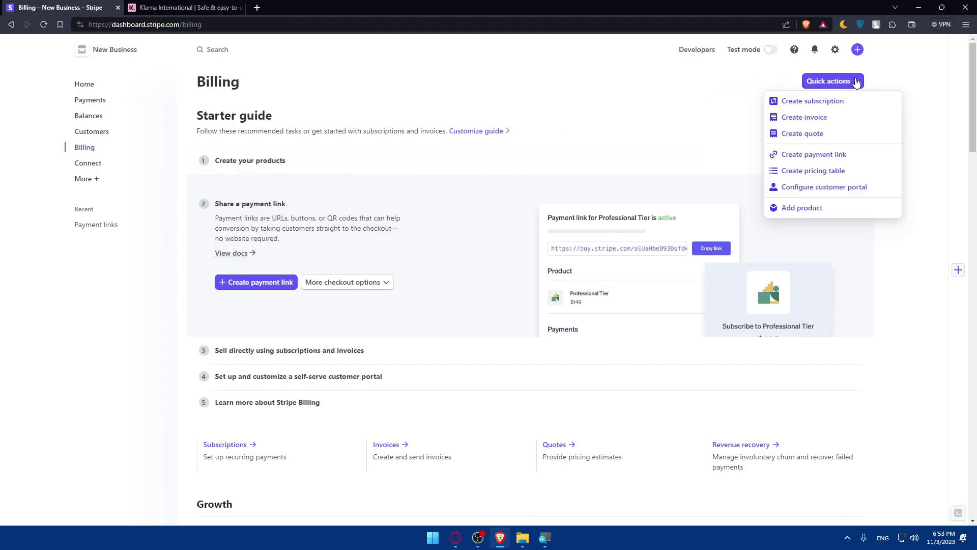
left_click(664, 103)
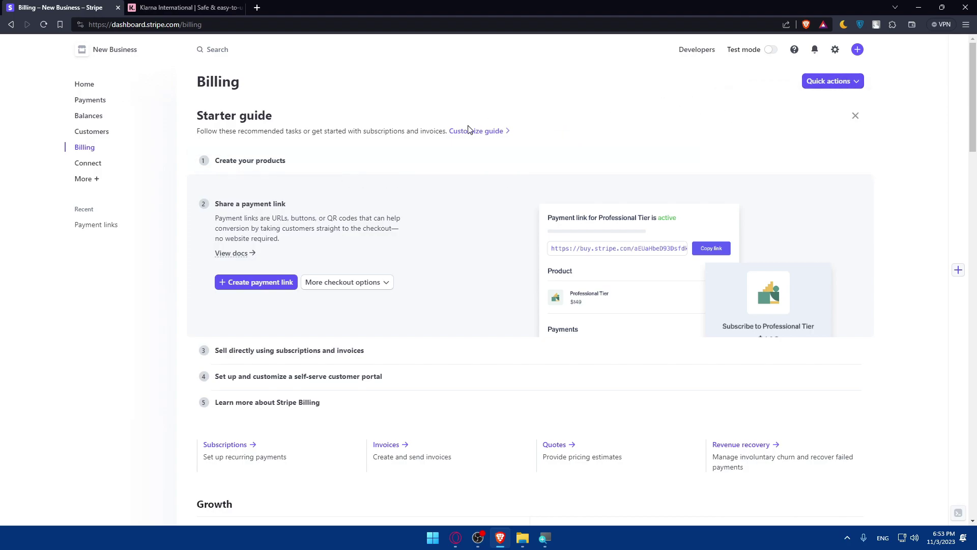
left_click(87, 86)
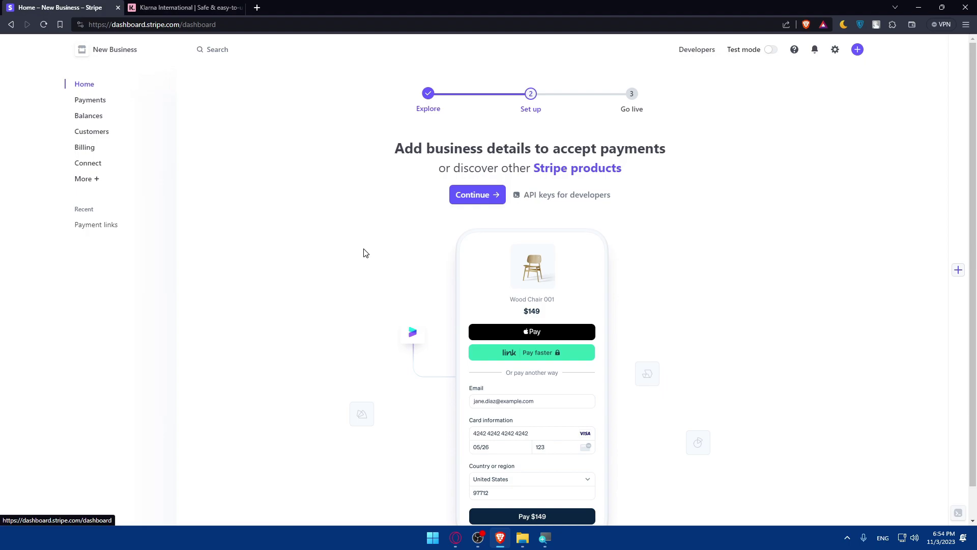
scroll(407, 254, "down", 1)
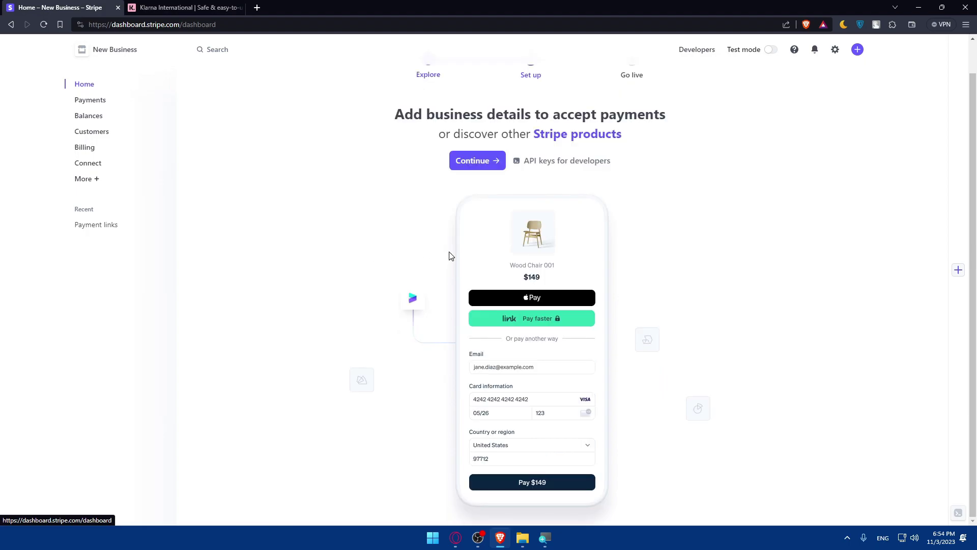